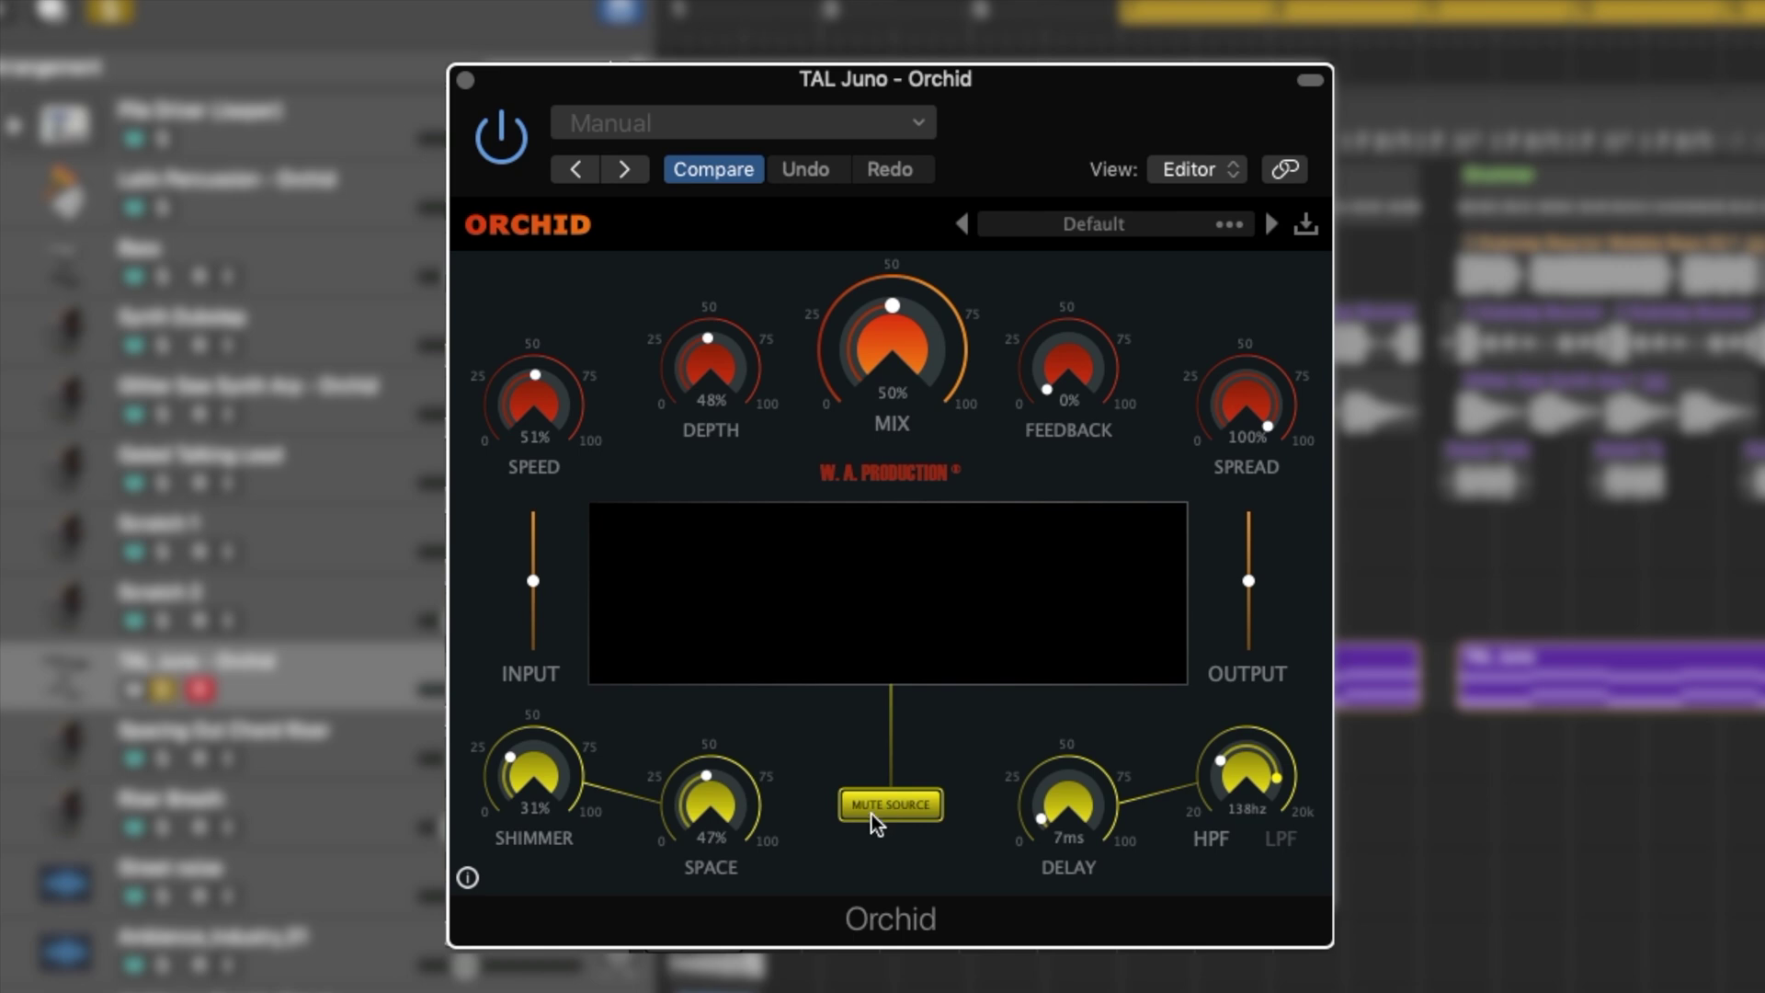
- Play the TAL Juno track, open Orchid's wet filters fully with the LPF at 20.0 kHz, and set Delay to 0 ms
{"action": "key", "text": "space"}
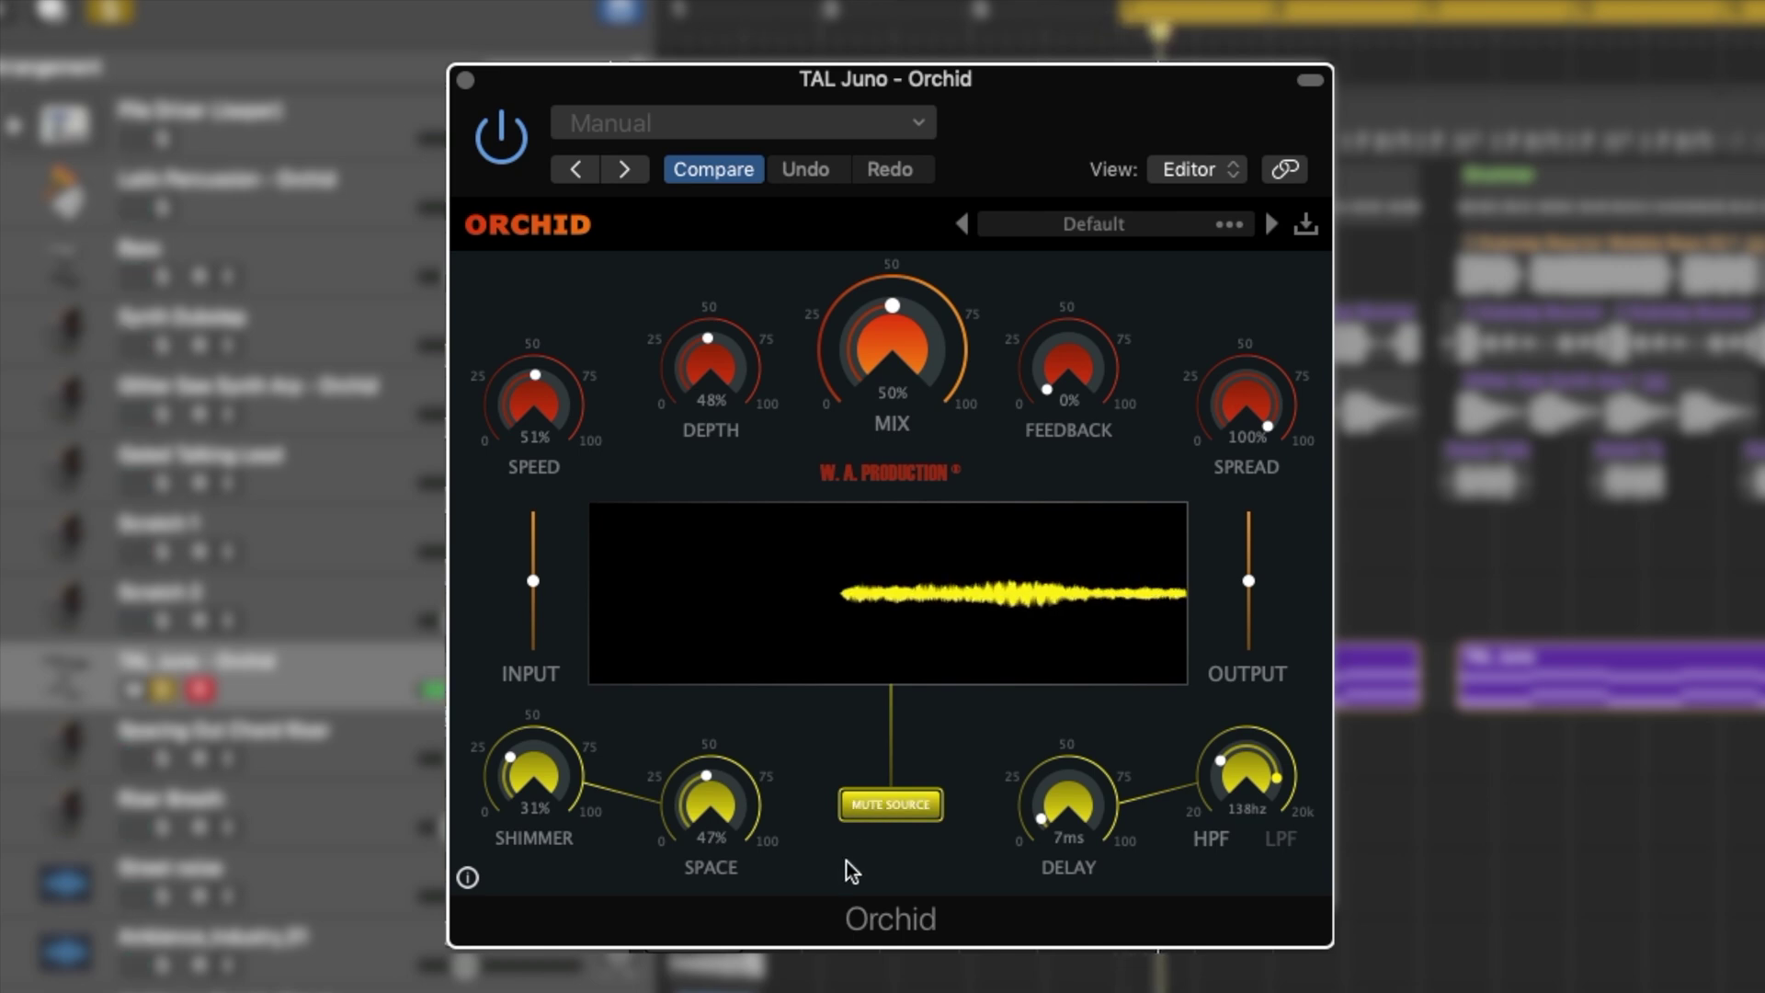
{"action": "left_click_drag", "start_coordinate": [1219, 759], "coordinate": [1277, 895]}
{"action": "left_click_drag", "start_coordinate": [1281, 786], "coordinate": [1180, 808]}
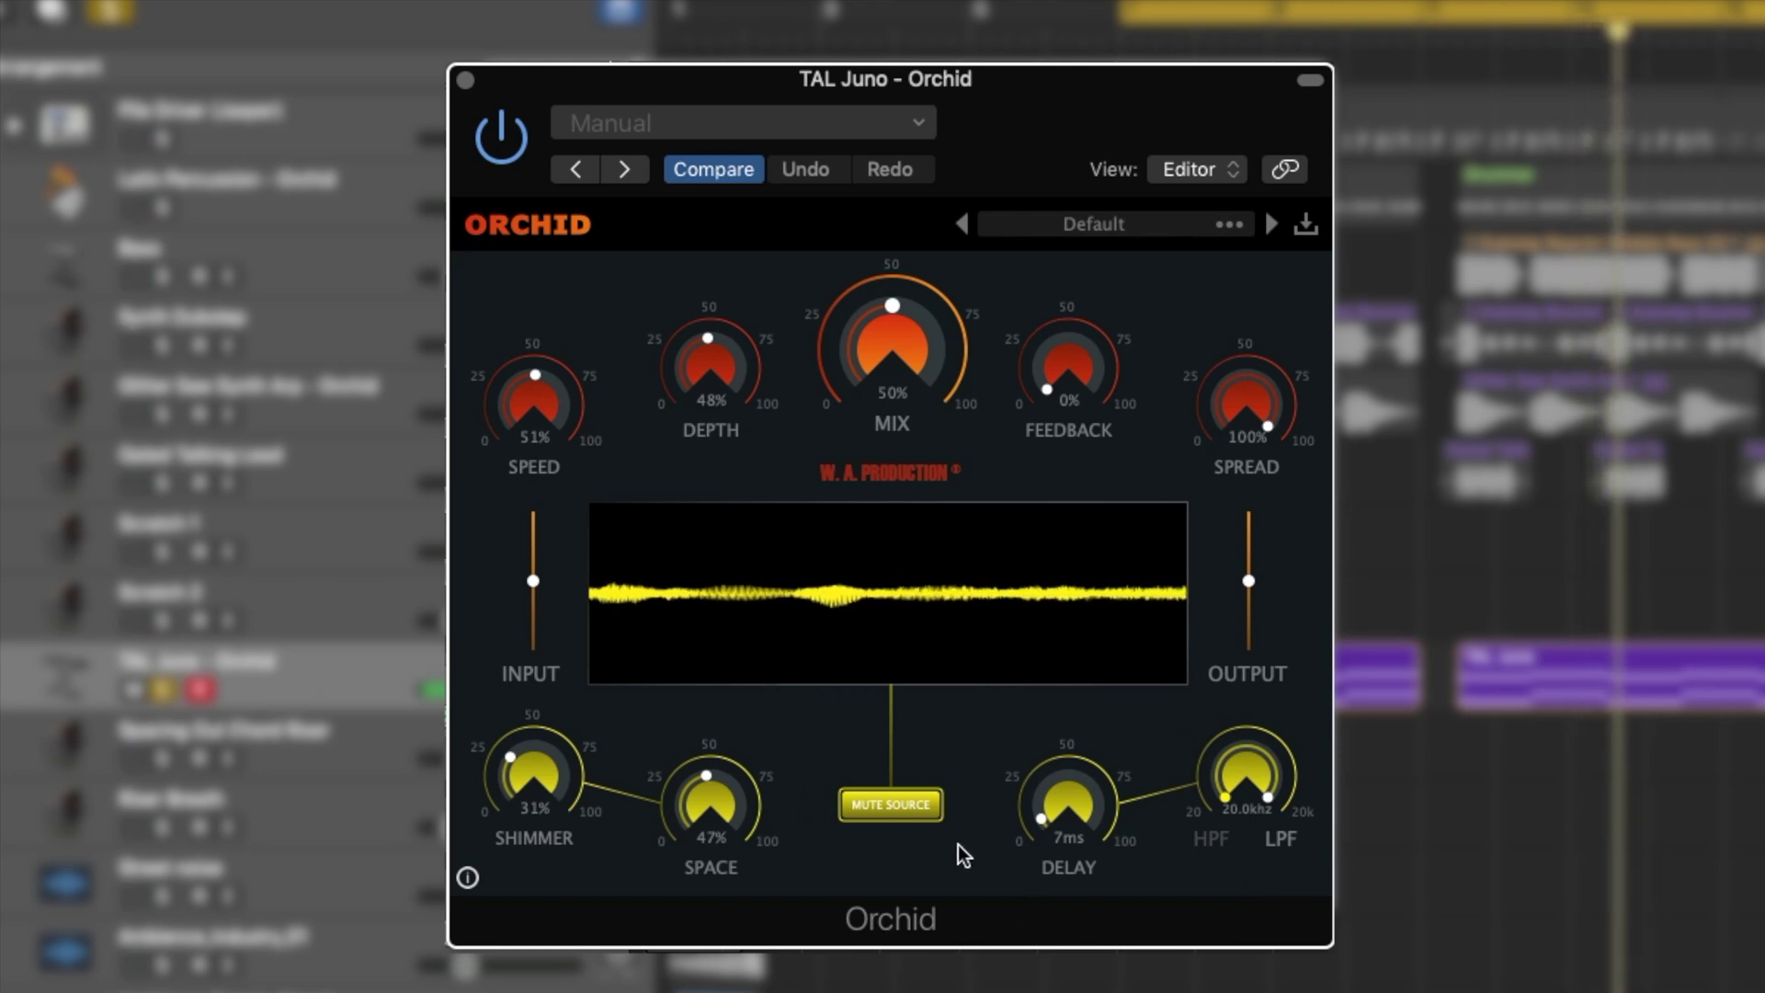
{"action": "left_click_drag", "start_coordinate": [1028, 807], "coordinate": [1052, 823]}
- Sweep Orchid's reverb controls during playback, setting Space to 60% and Shimmer to 32%
{"action": "left_click_drag", "start_coordinate": [708, 794], "coordinate": [708, 621]}
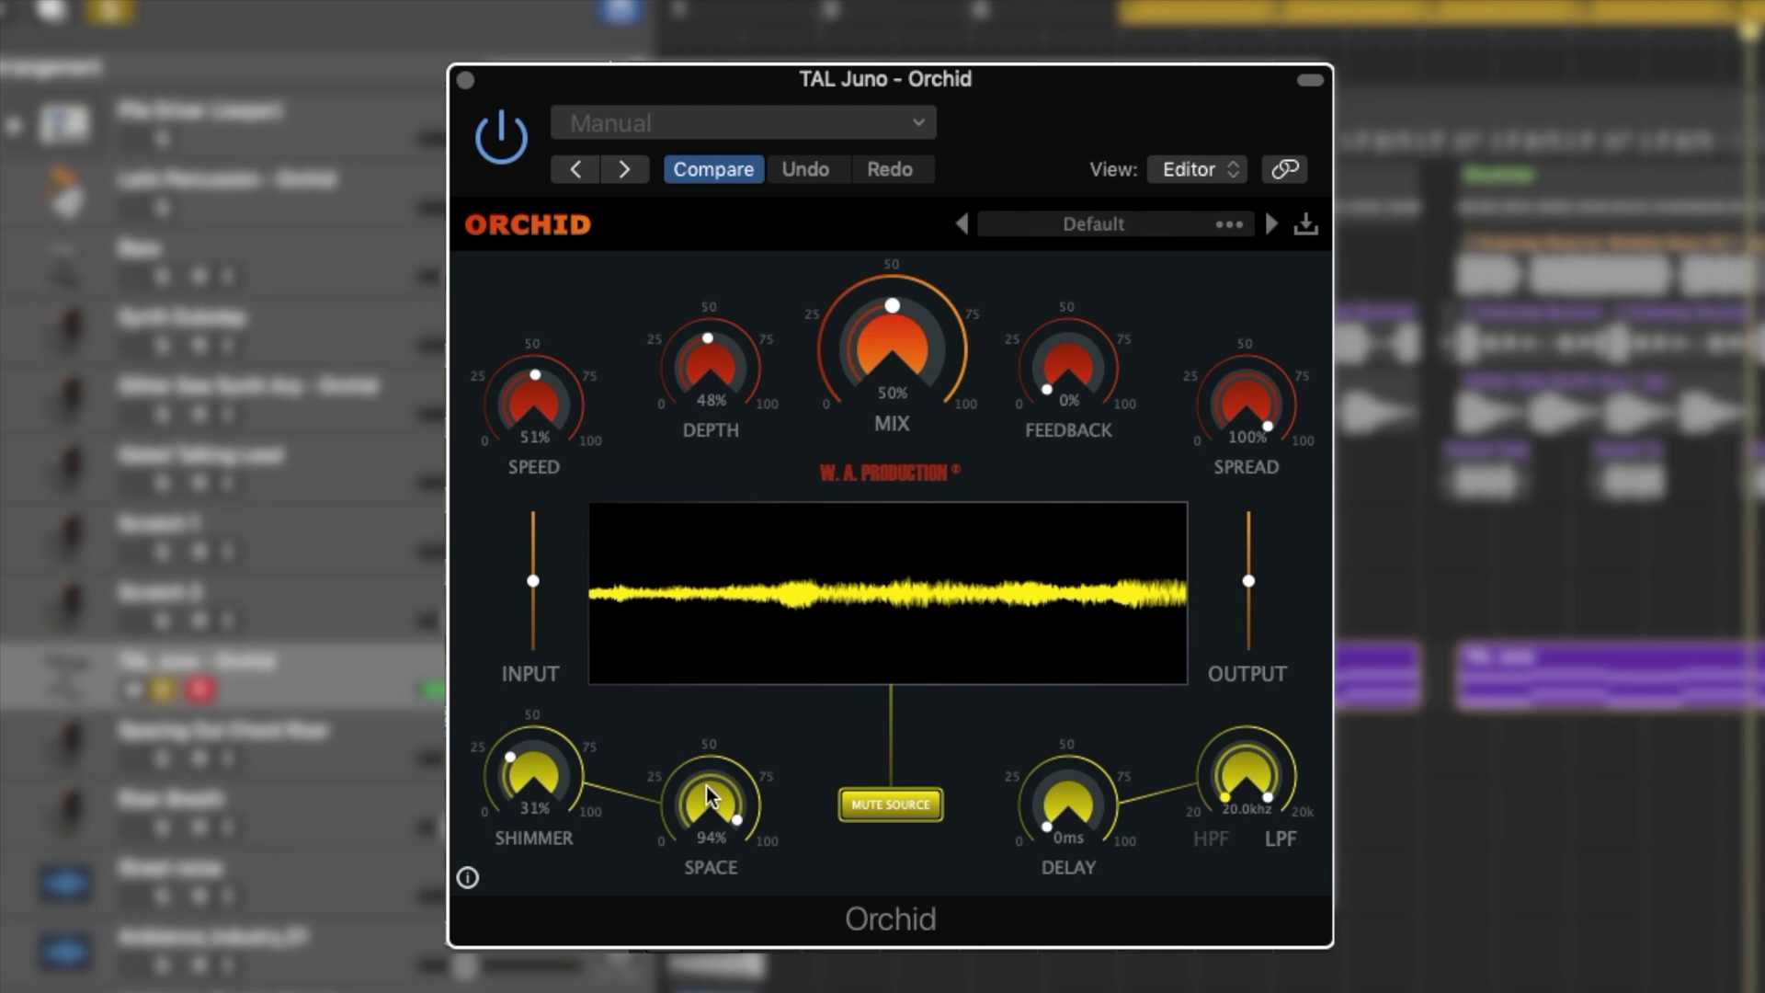
{"action": "left_click_drag", "start_coordinate": [708, 764], "coordinate": [718, 874]}
{"action": "left_click_drag", "start_coordinate": [720, 988], "coordinate": [721, 908]}
{"action": "left_click_drag", "start_coordinate": [539, 763], "coordinate": [537, 708]}
{"action": "left_click_drag", "start_coordinate": [537, 586], "coordinate": [530, 759]}
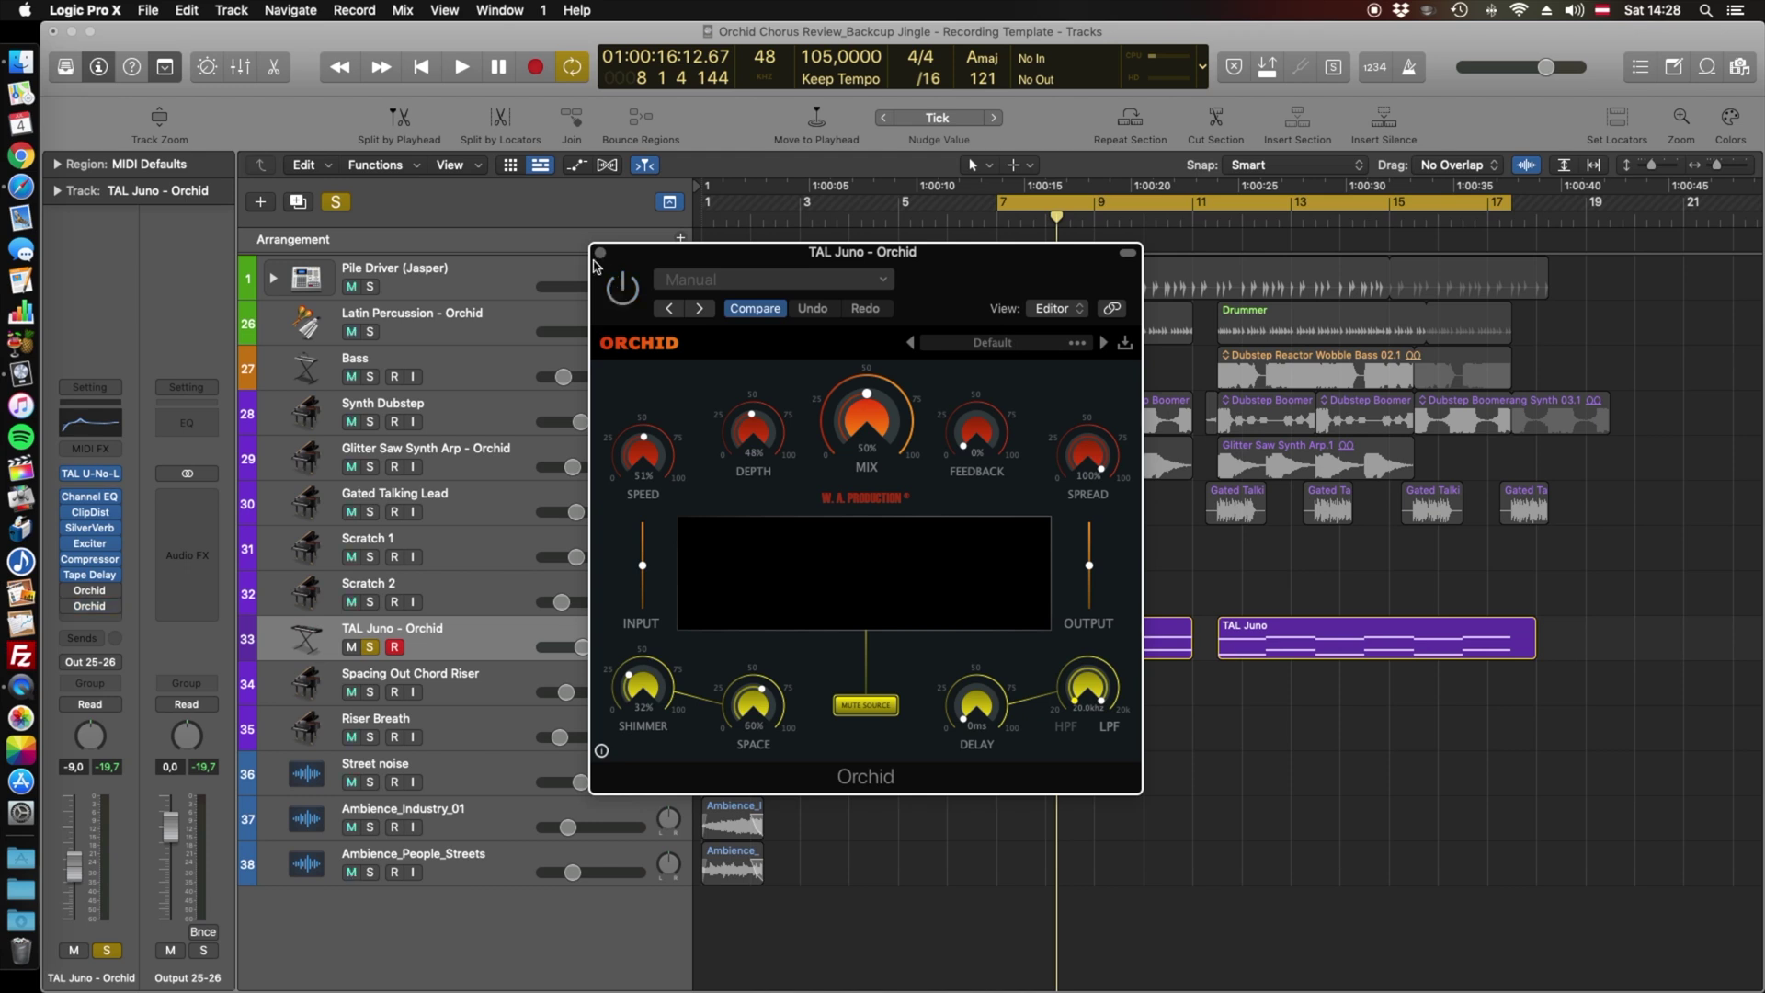
- Close the Orchid window and unsolo the TAL Juno track
{"action": "left_click", "coordinate": [598, 255]}
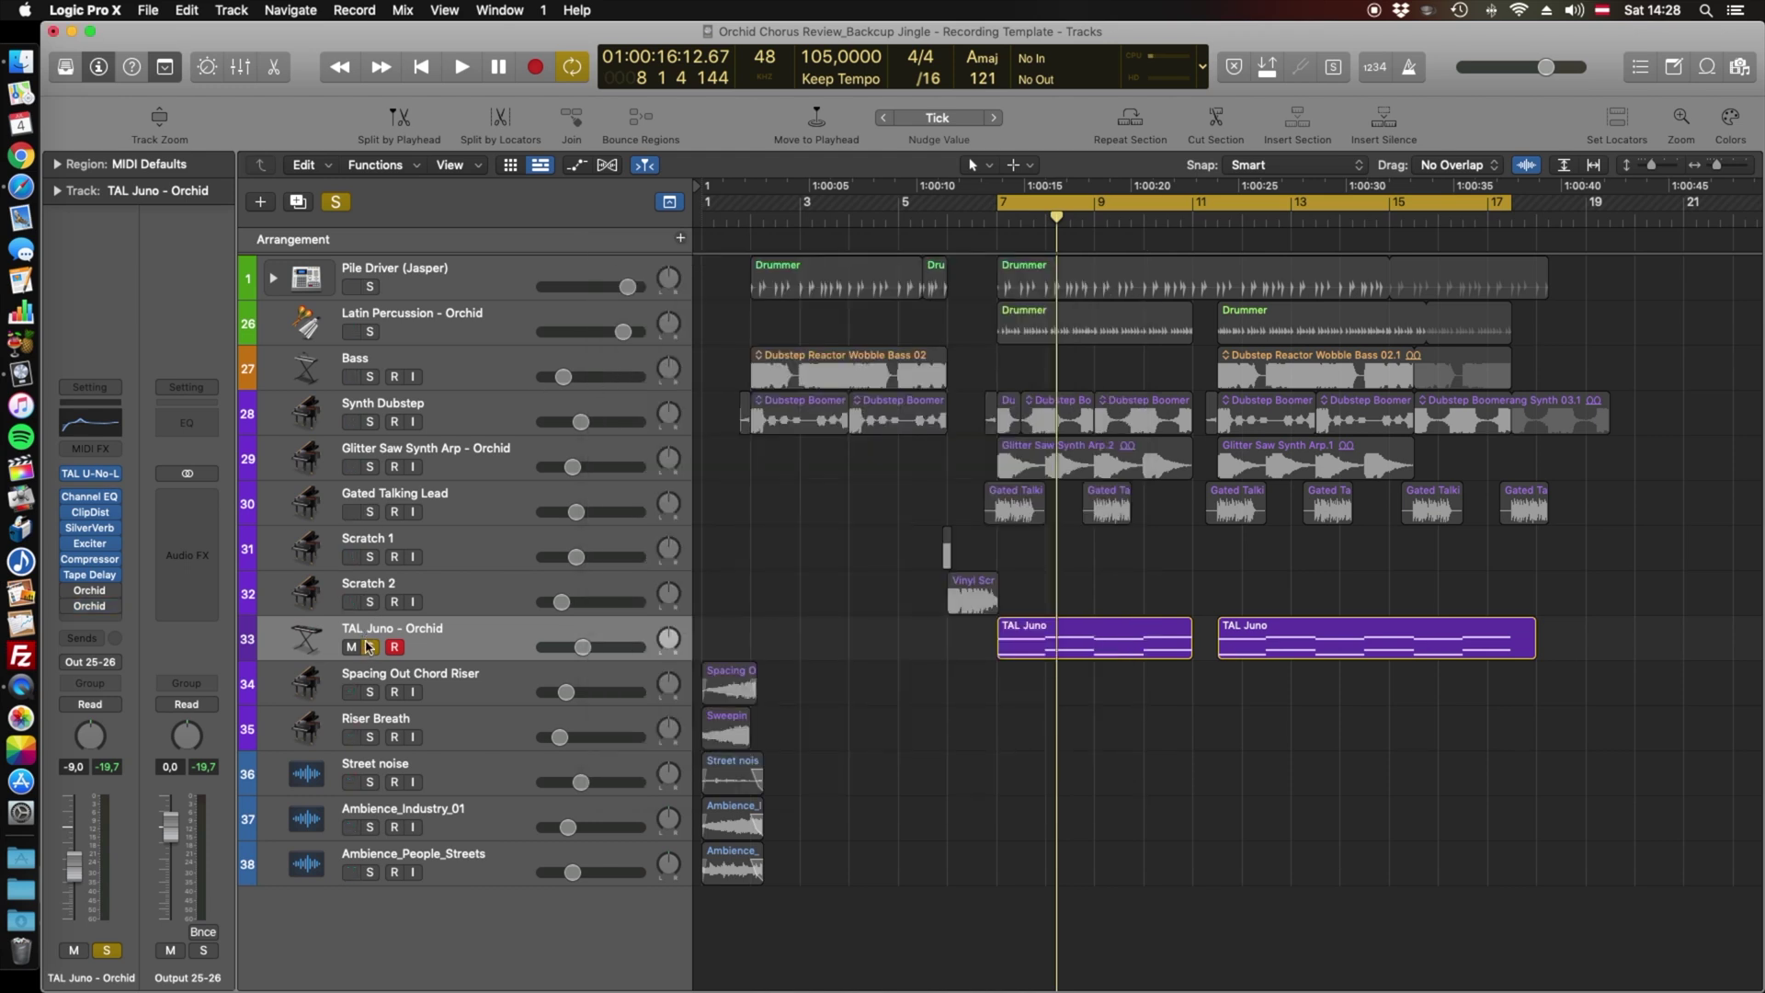
{"action": "left_click", "coordinate": [370, 647]}
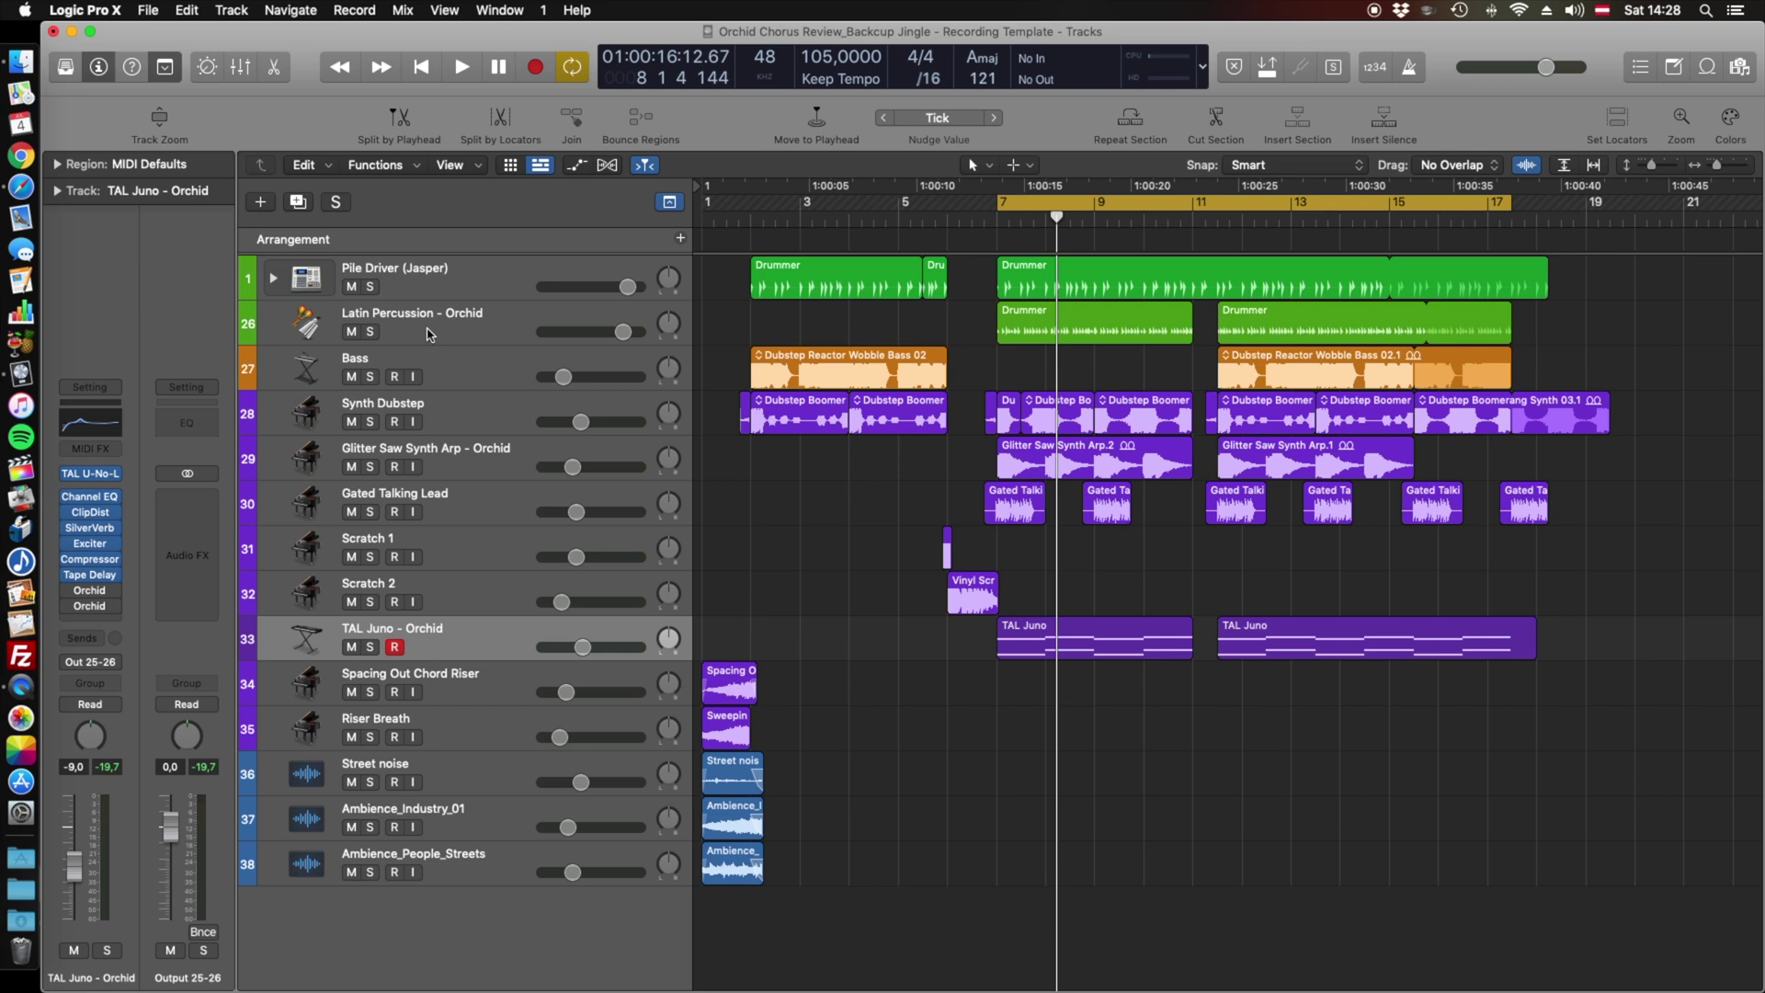
- Select the Latin Percussion track, extend the cycle range from bar 1 to position 19 3, and play the song
{"action": "left_click", "coordinate": [429, 333]}
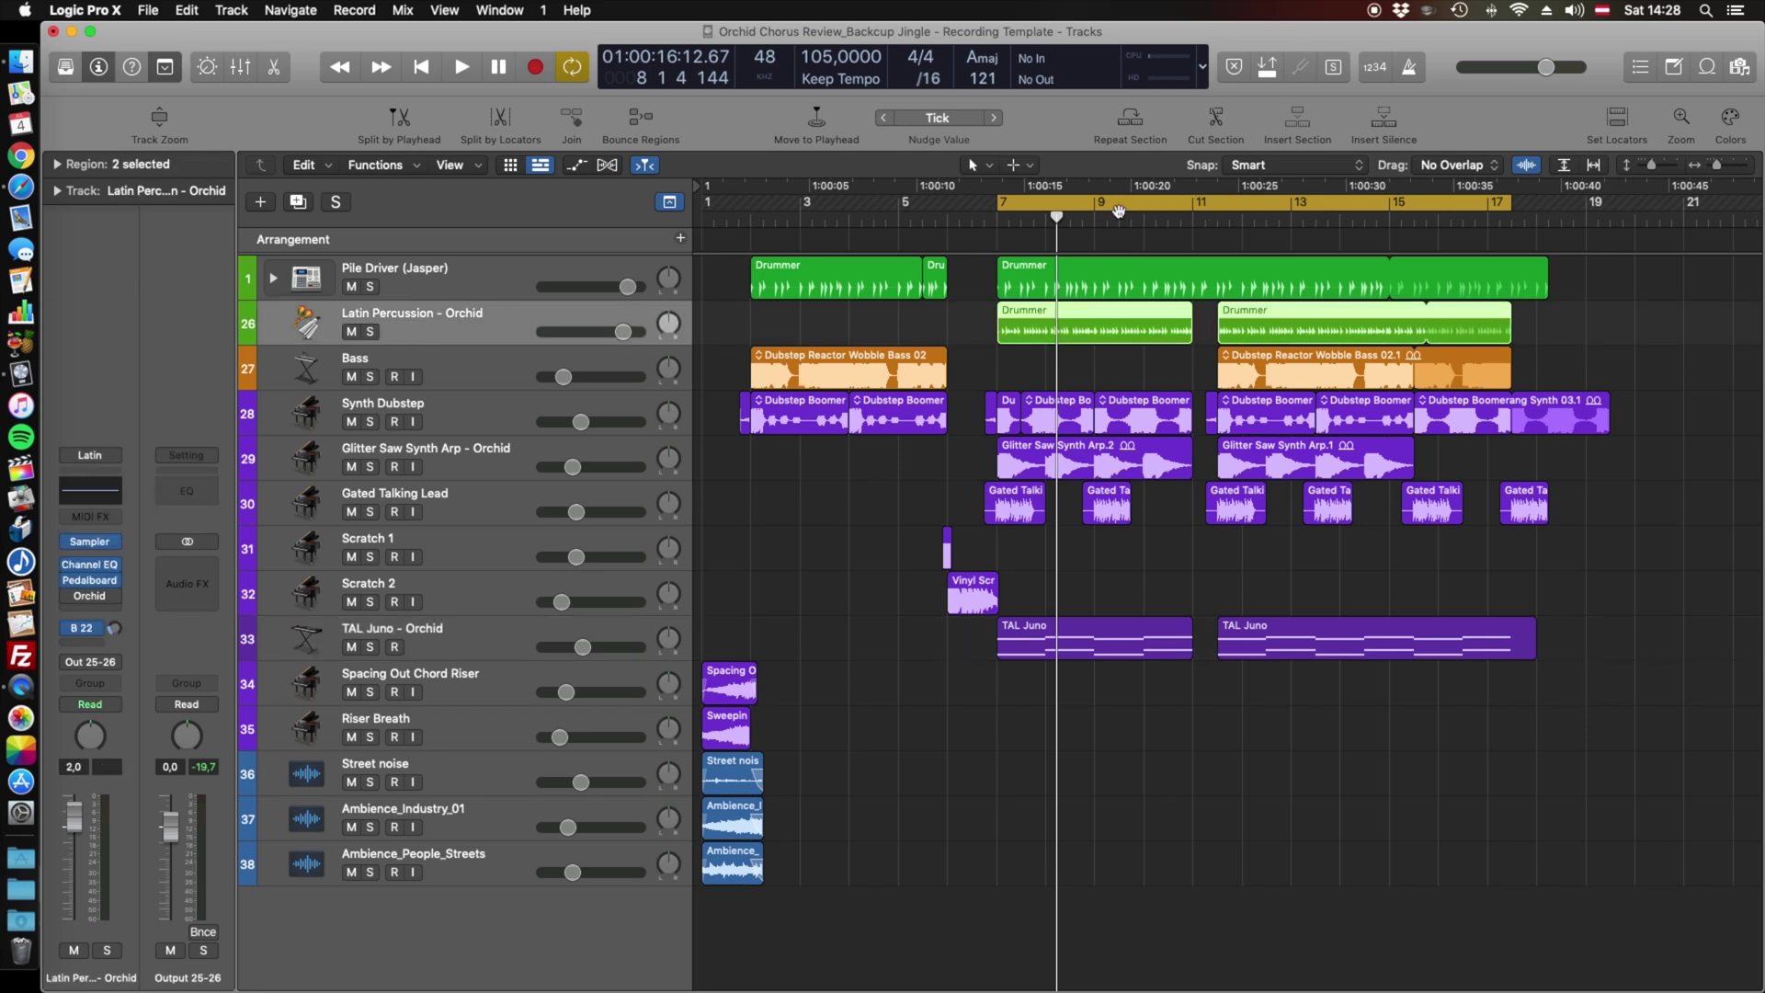
{"action": "left_click_drag", "start_coordinate": [1506, 203], "coordinate": [1609, 202]}
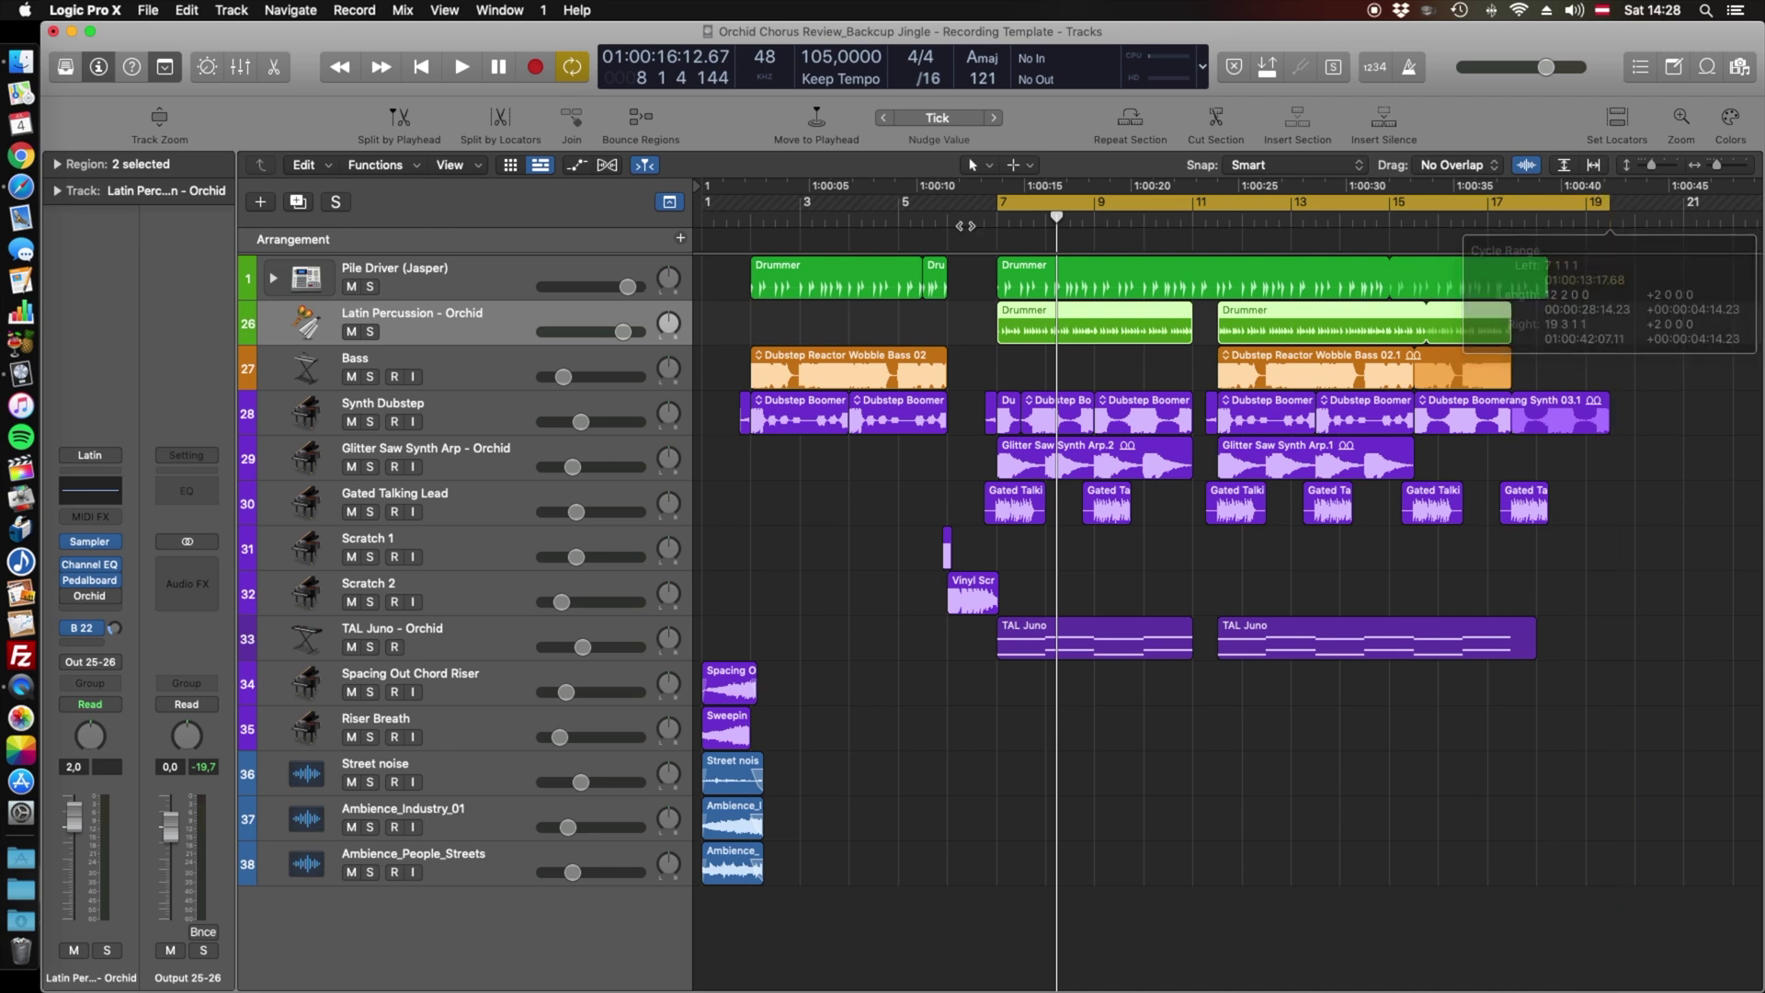
{"action": "left_click_drag", "start_coordinate": [998, 203], "coordinate": [690, 207]}
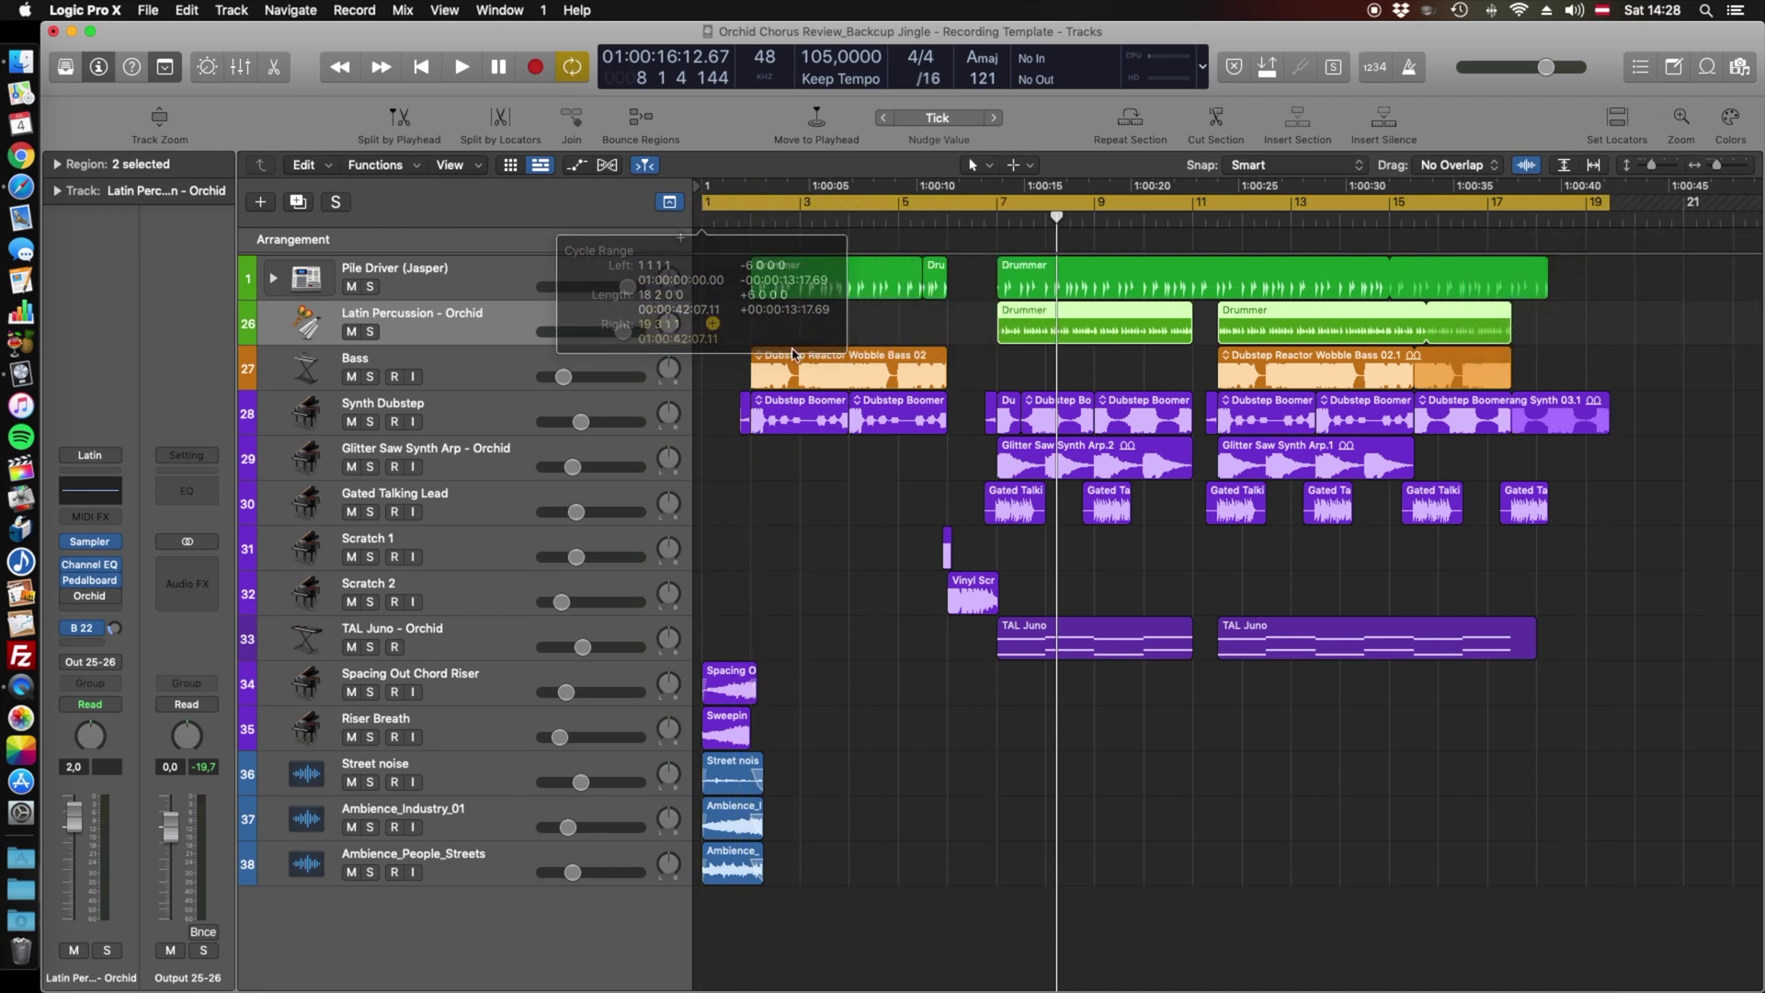
{"action": "key", "text": "space"}
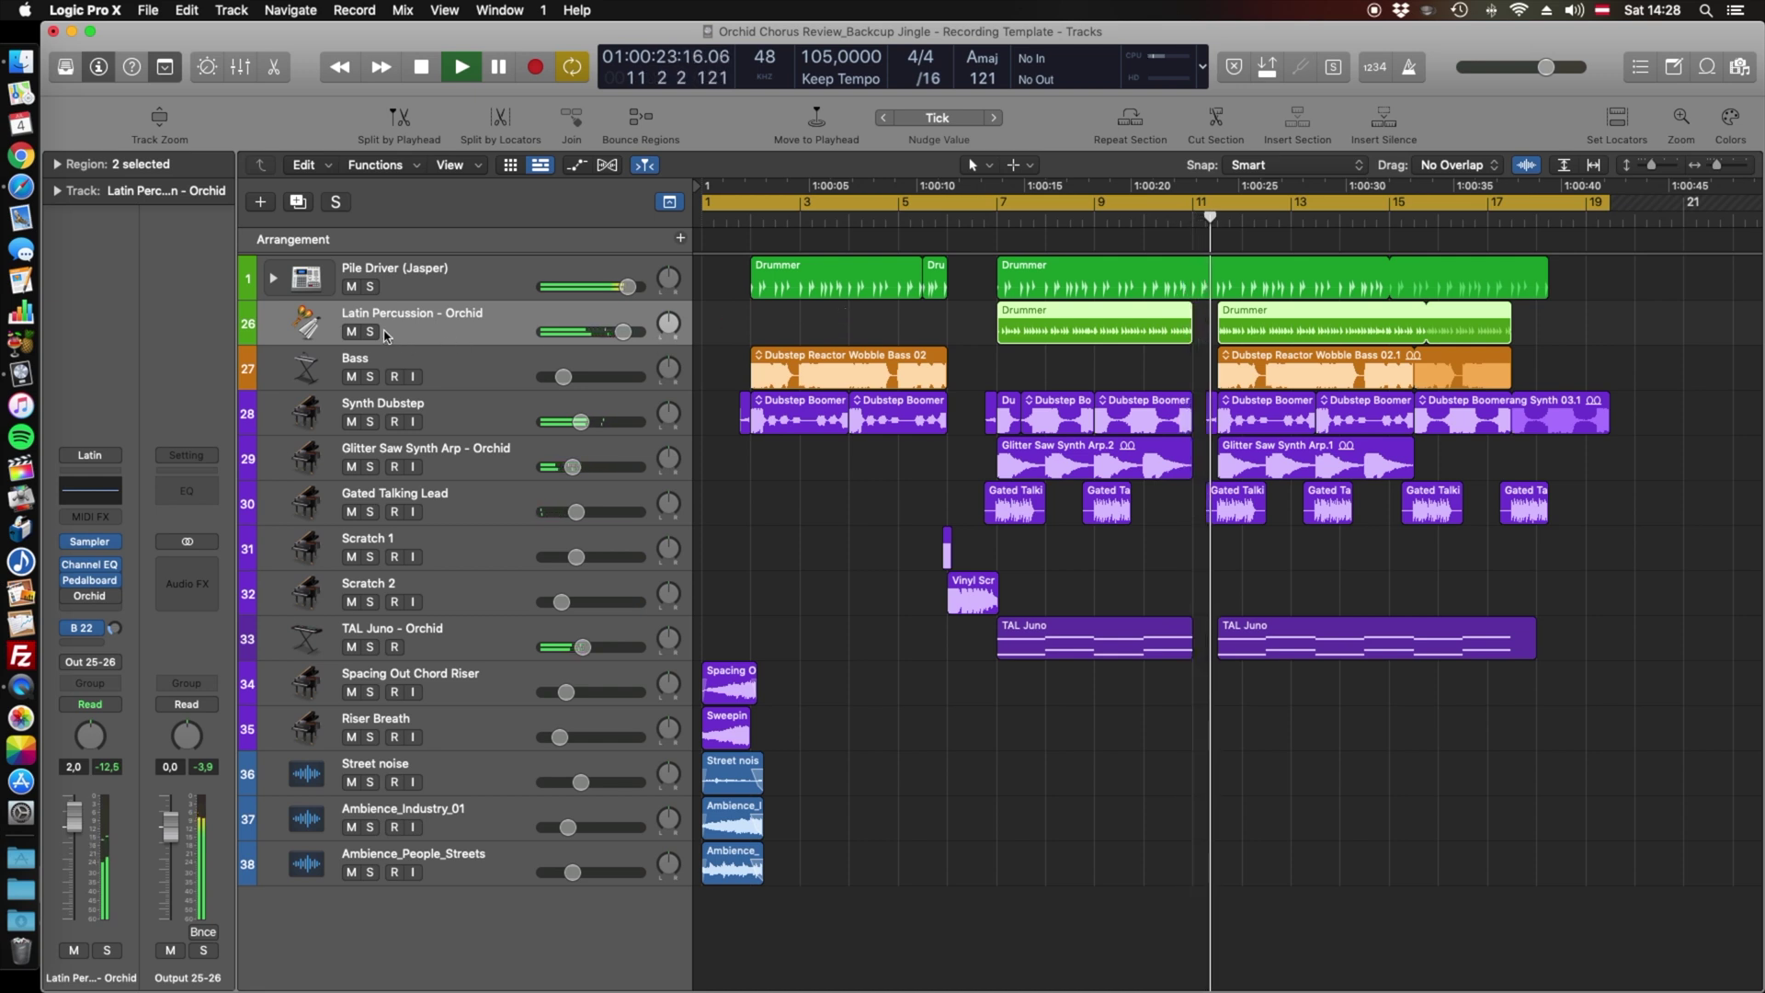
- Solo Latin Percussion and load the factory preset DRUMS Drone into its Orchid plug-in
{"action": "left_click", "coordinate": [369, 332]}
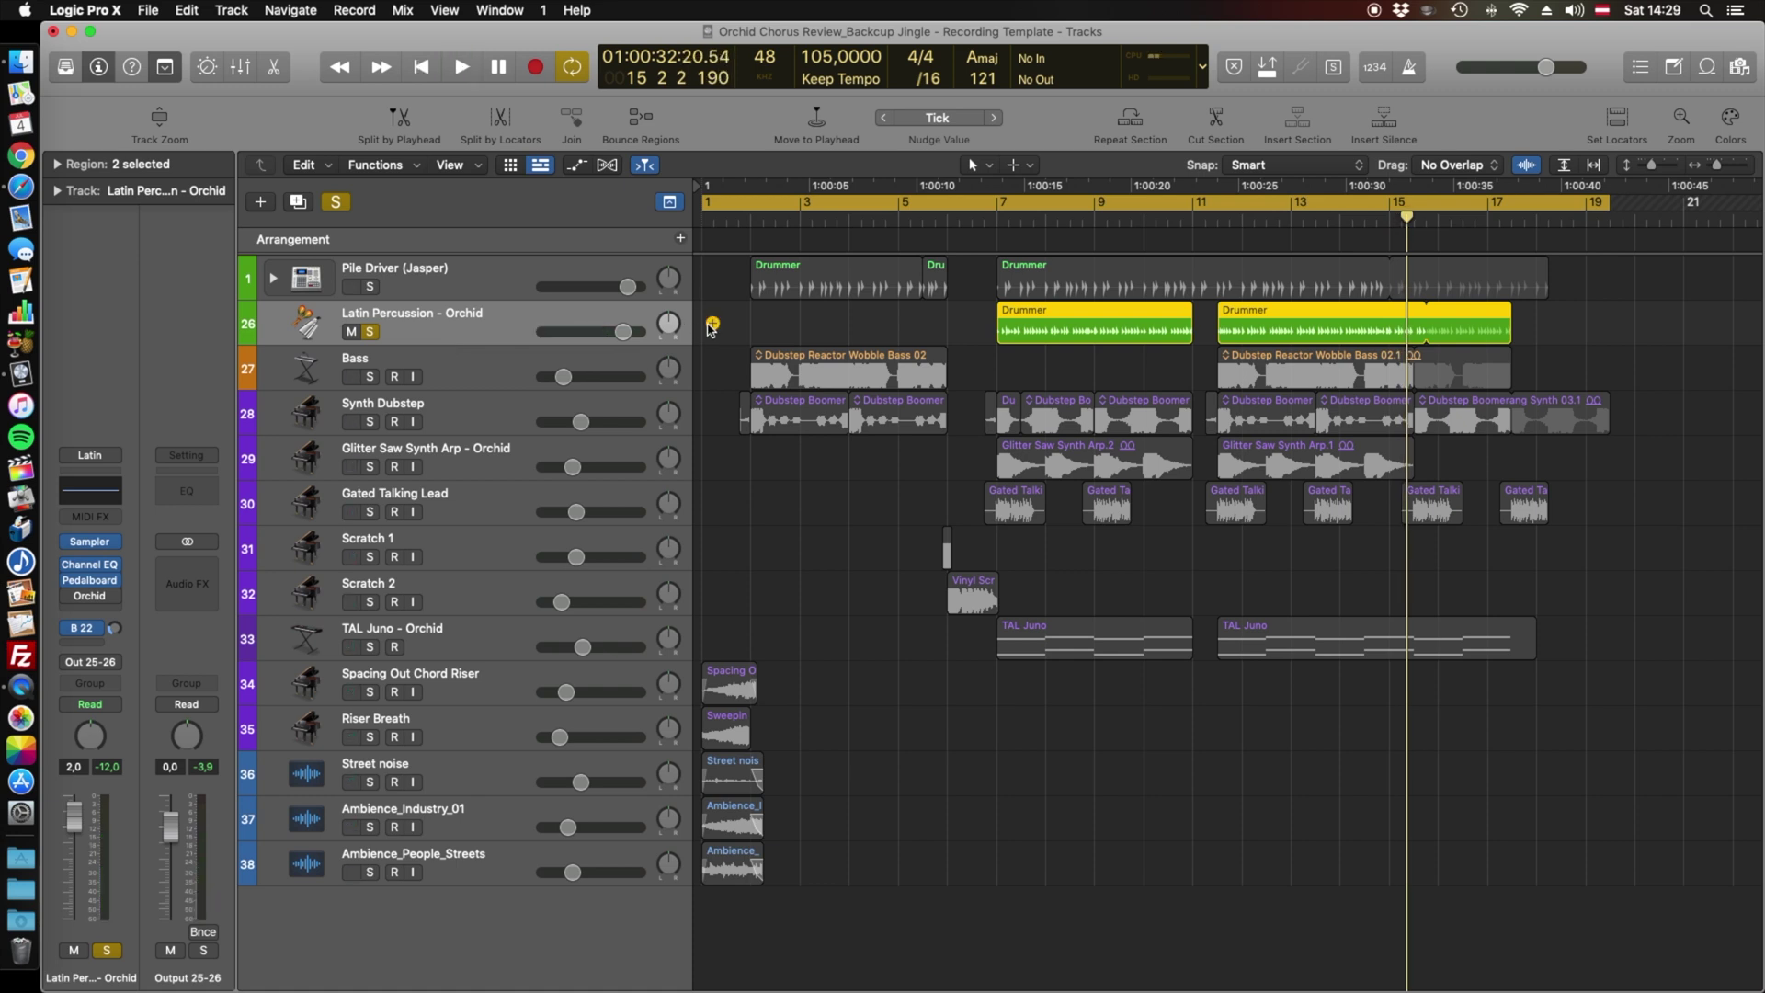
{"action": "left_click", "coordinate": [93, 597]}
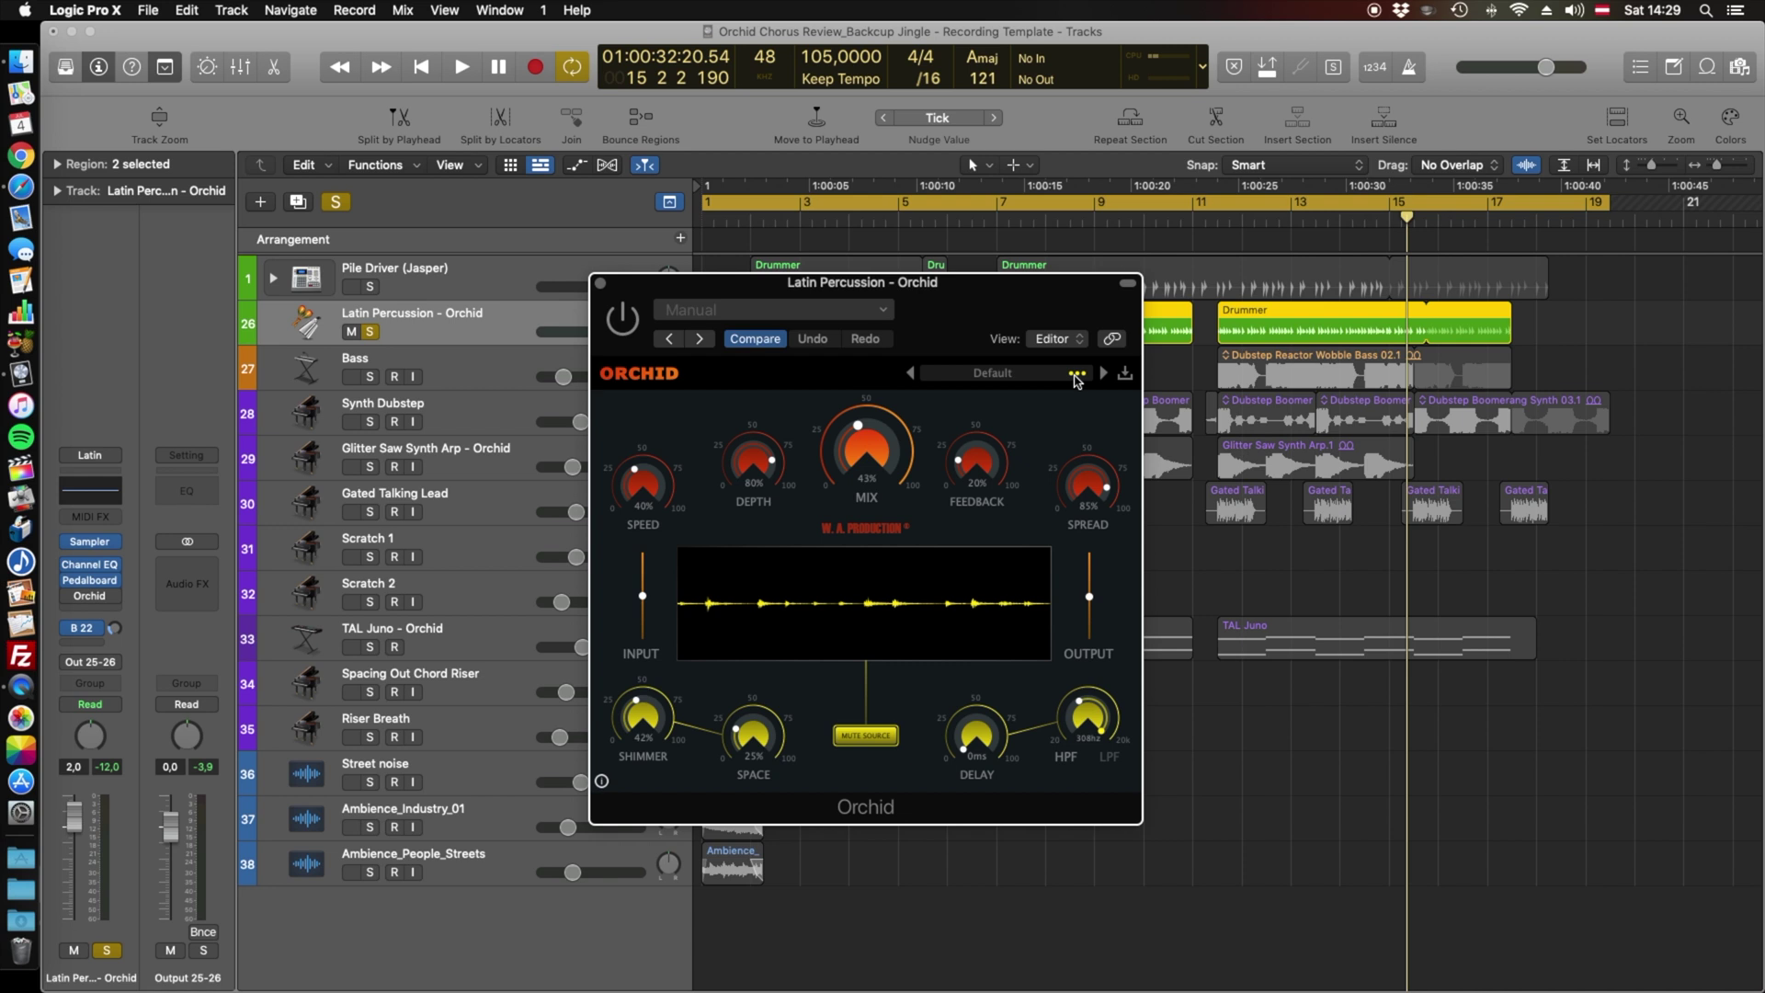
{"action": "left_click", "coordinate": [1077, 373]}
{"action": "left_click", "coordinate": [1274, 128]}
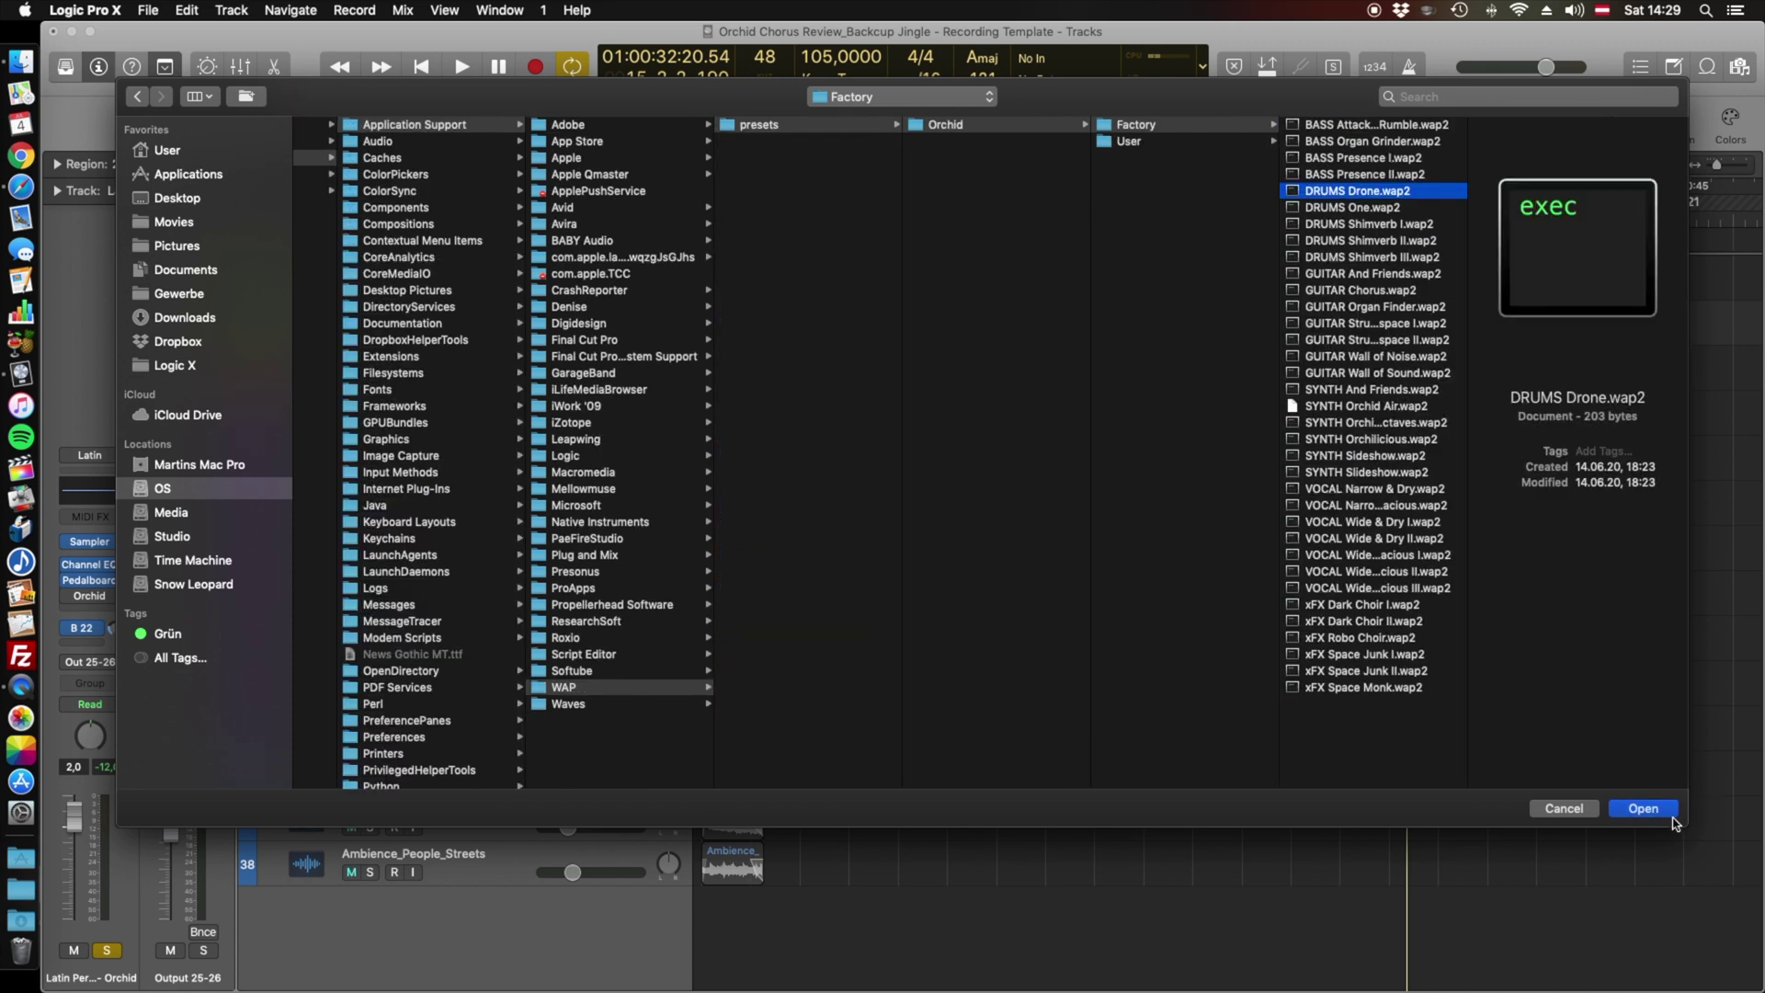
{"action": "left_click", "coordinate": [1642, 808]}
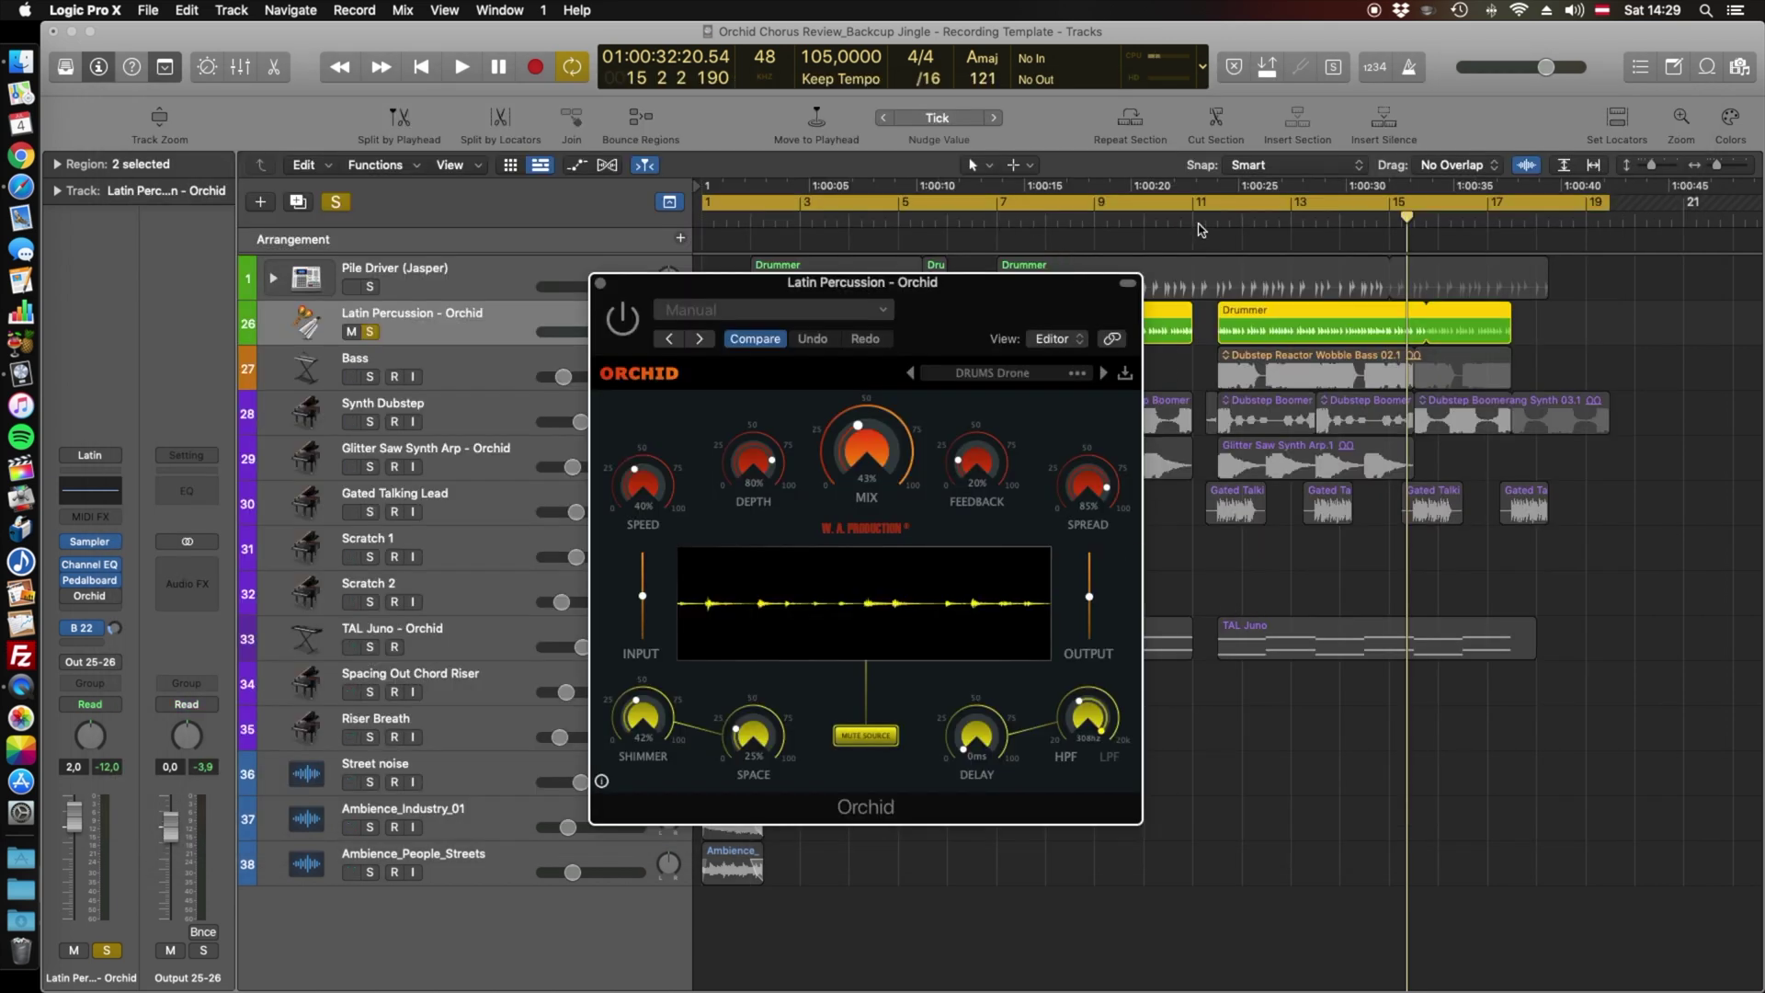
- Play the soloed Latin Percussion and compare it with Orchid bypassed and active from about bar 11, leaving Orchid on
{"action": "key", "text": "space"}
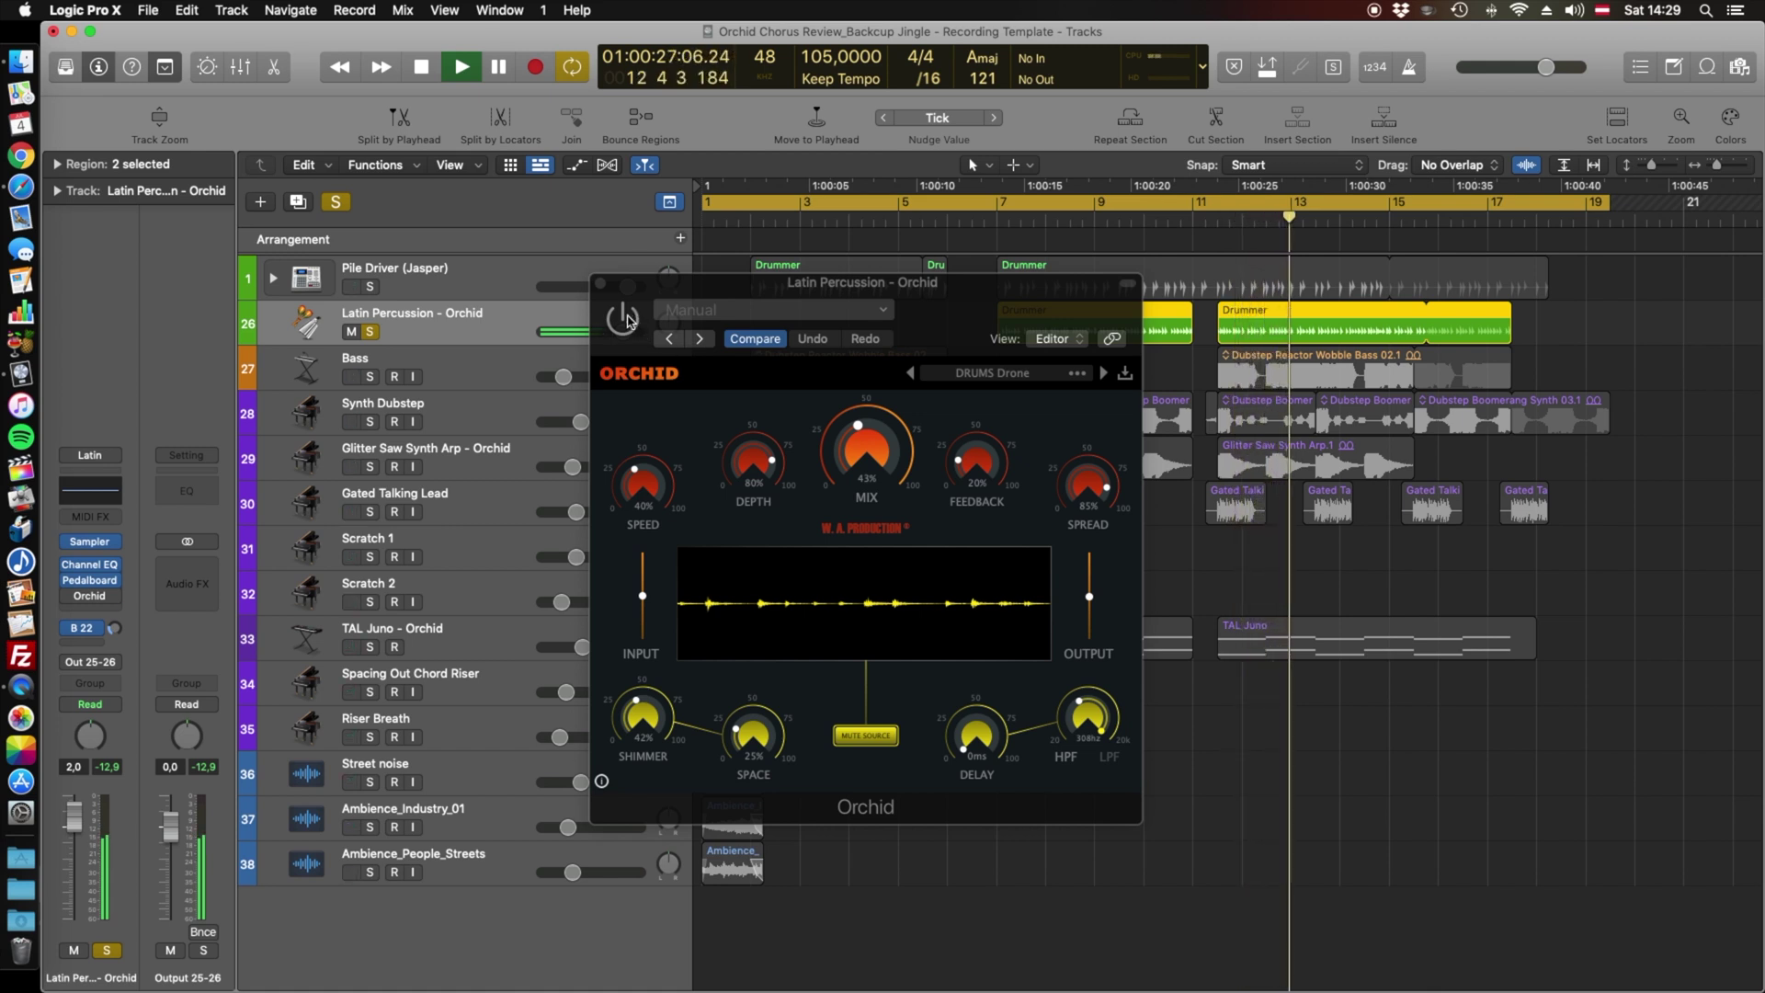
{"action": "left_click", "coordinate": [628, 319]}
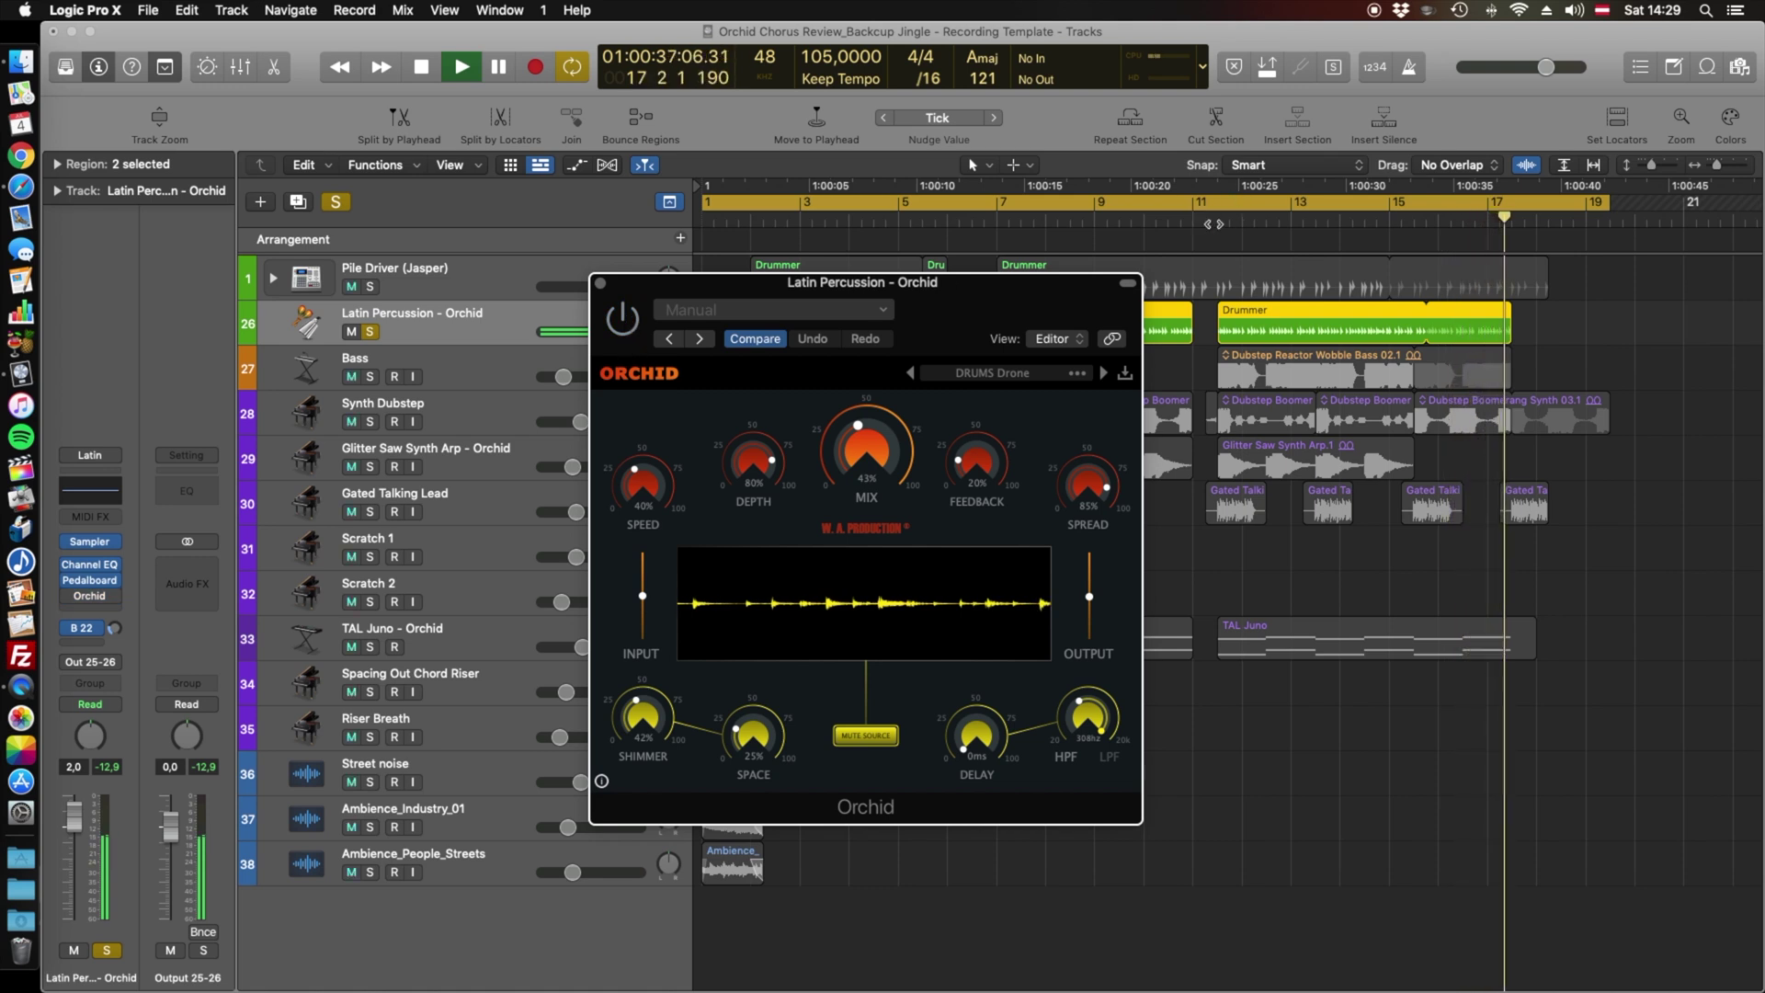
{"action": "left_click", "coordinate": [1224, 223]}
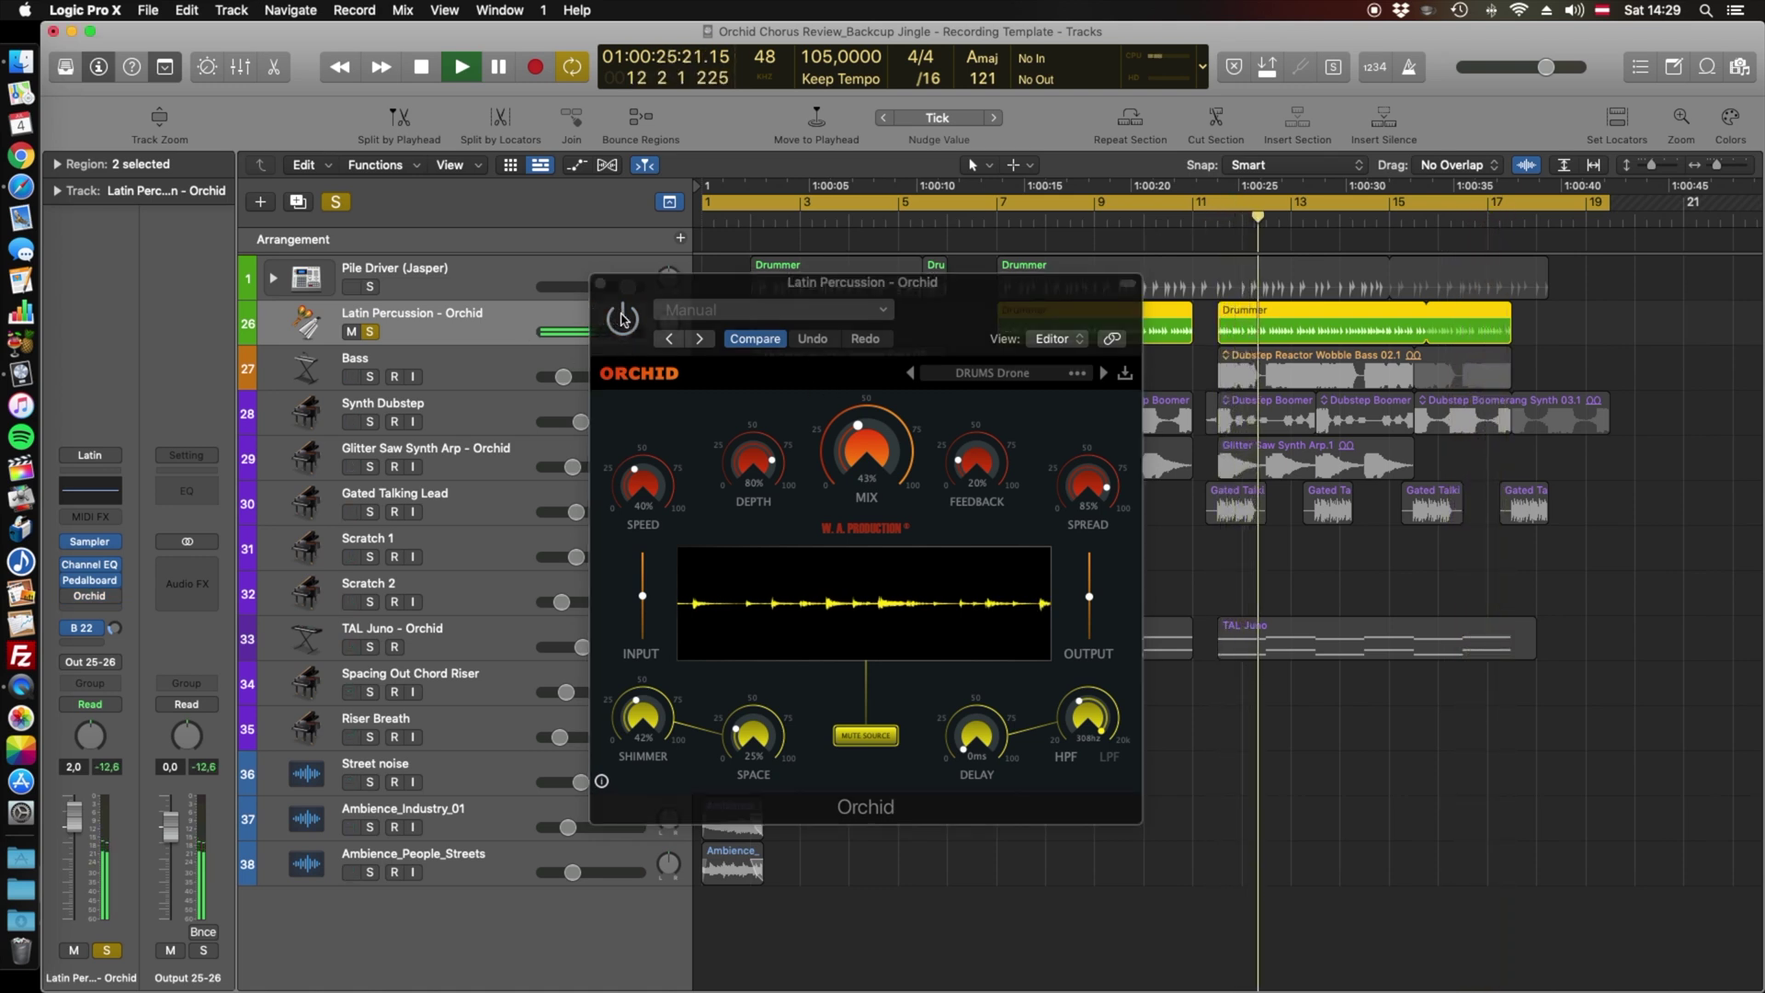
{"action": "left_click", "coordinate": [600, 318]}
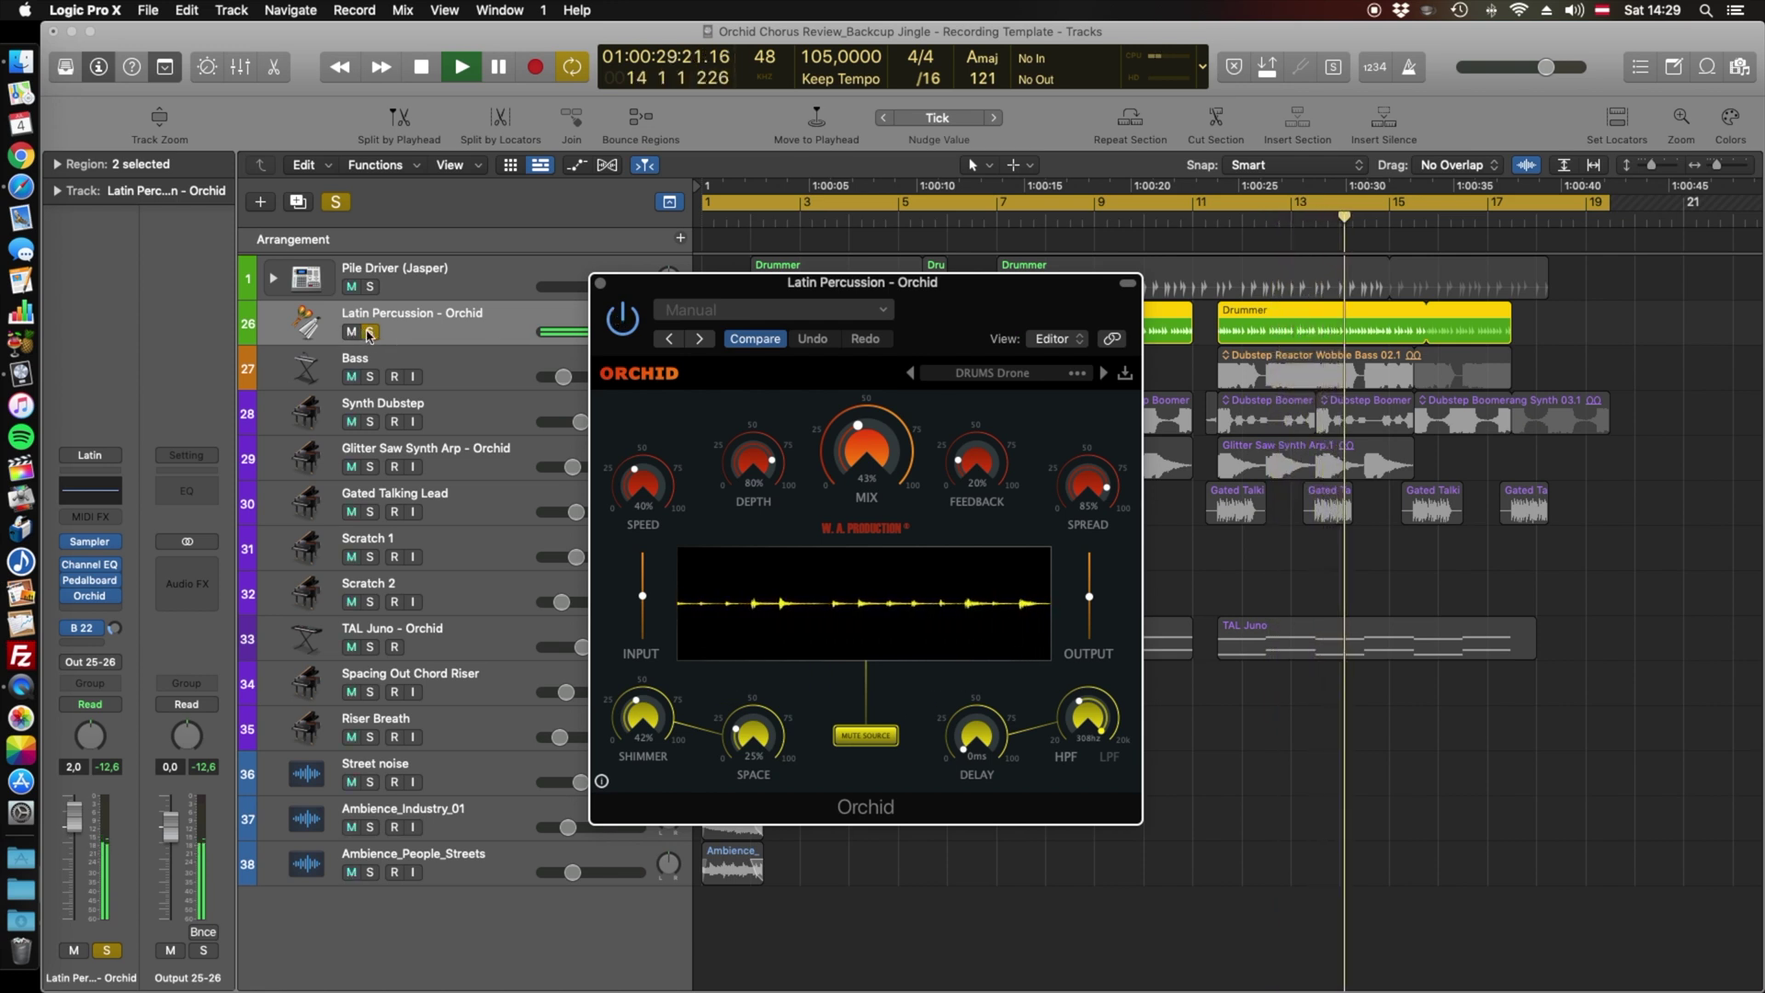
- Unsolo Latin Percussion, compare Orchid bypassed and active within the full mix, and close the plug-in with Orchid on
{"action": "left_click", "coordinate": [367, 331]}
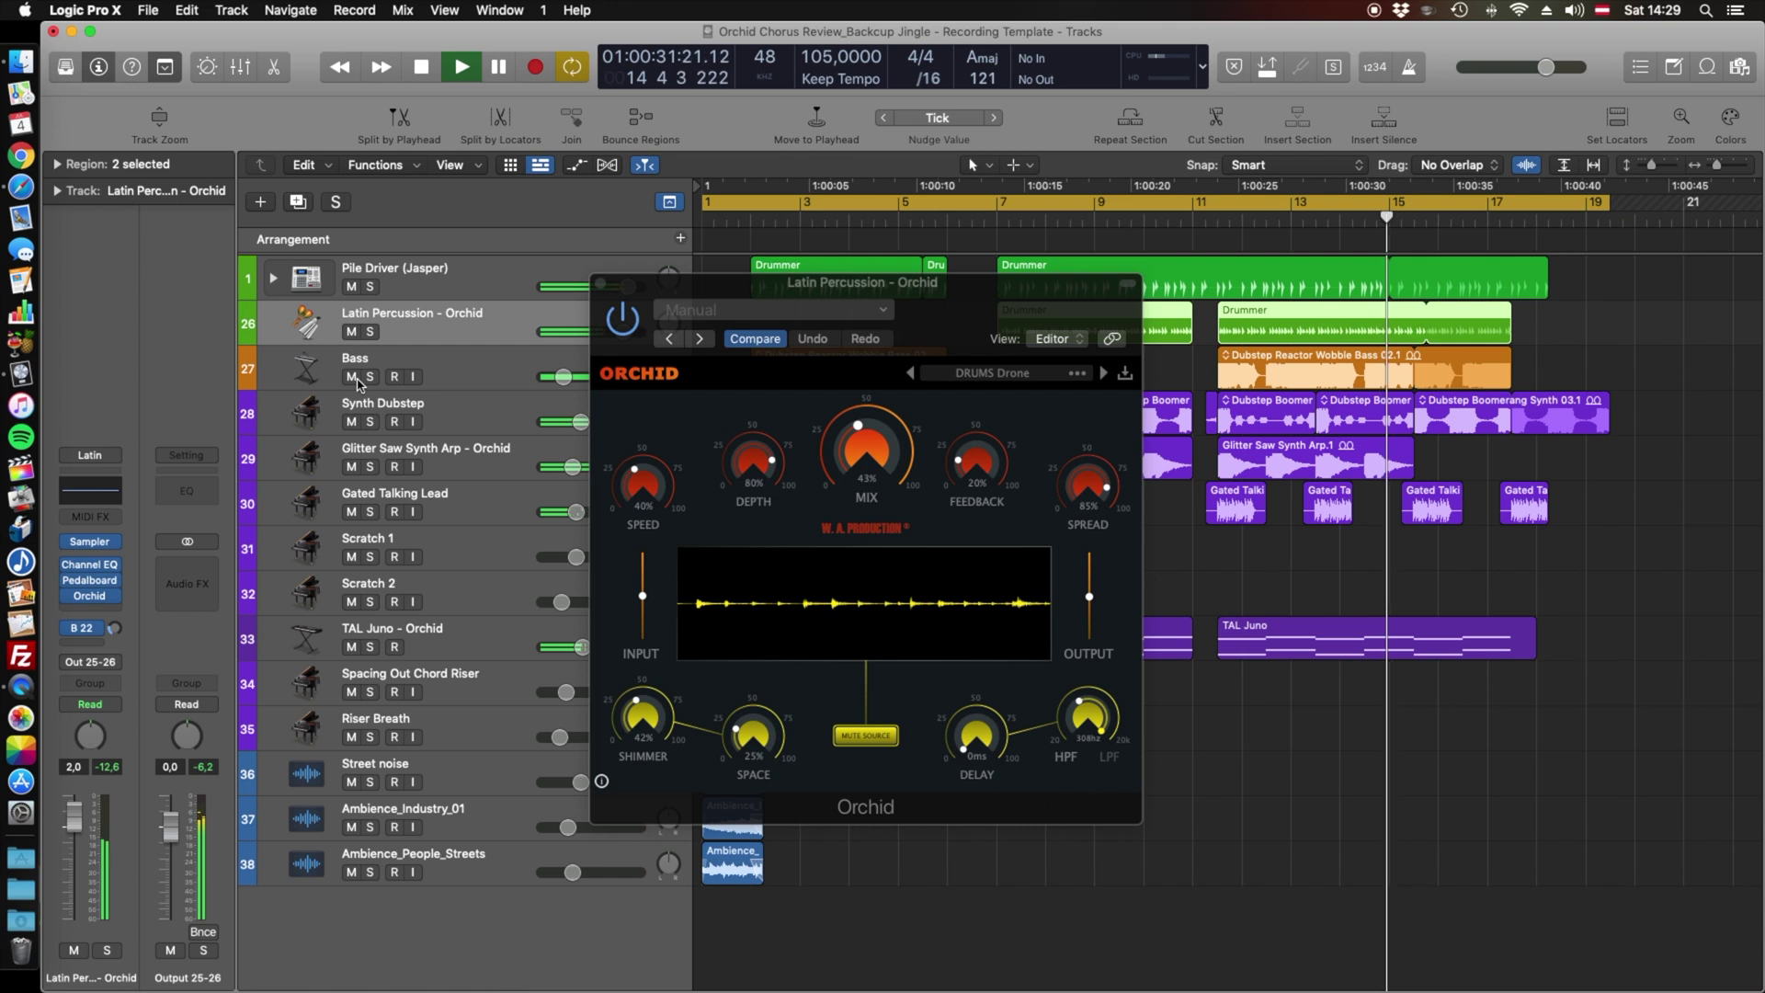
{"action": "left_click", "coordinate": [595, 361]}
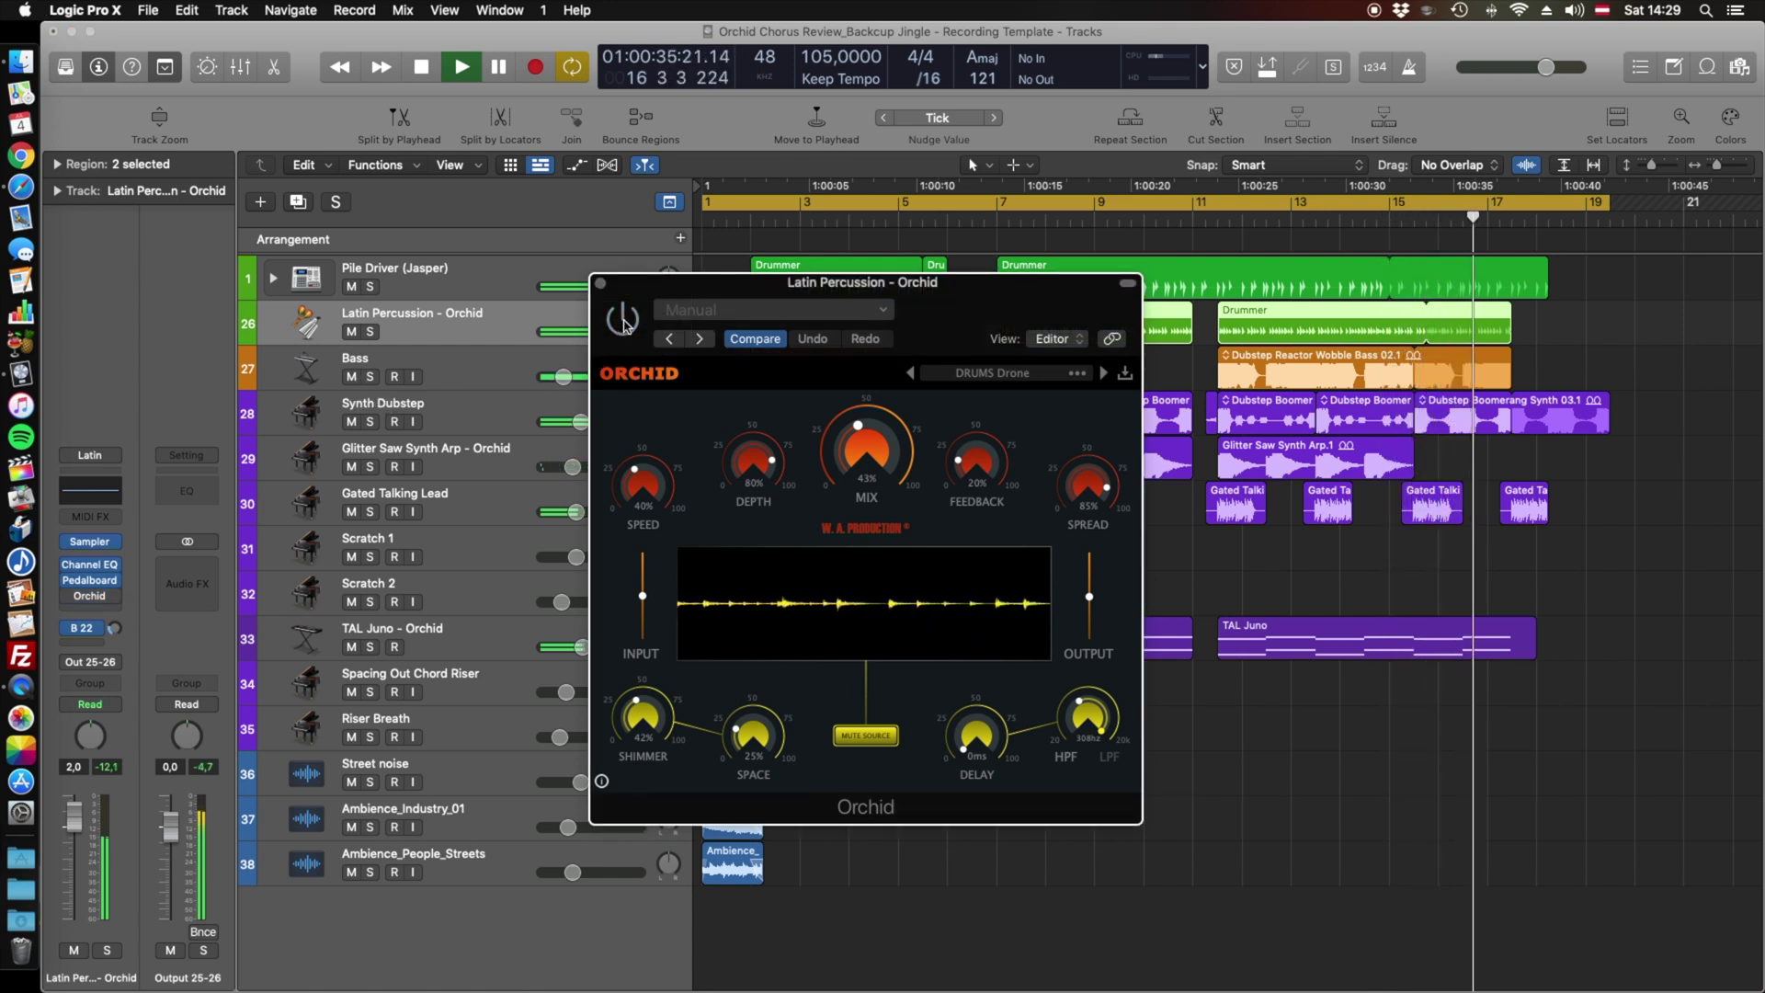
{"action": "left_click", "coordinate": [1216, 224]}
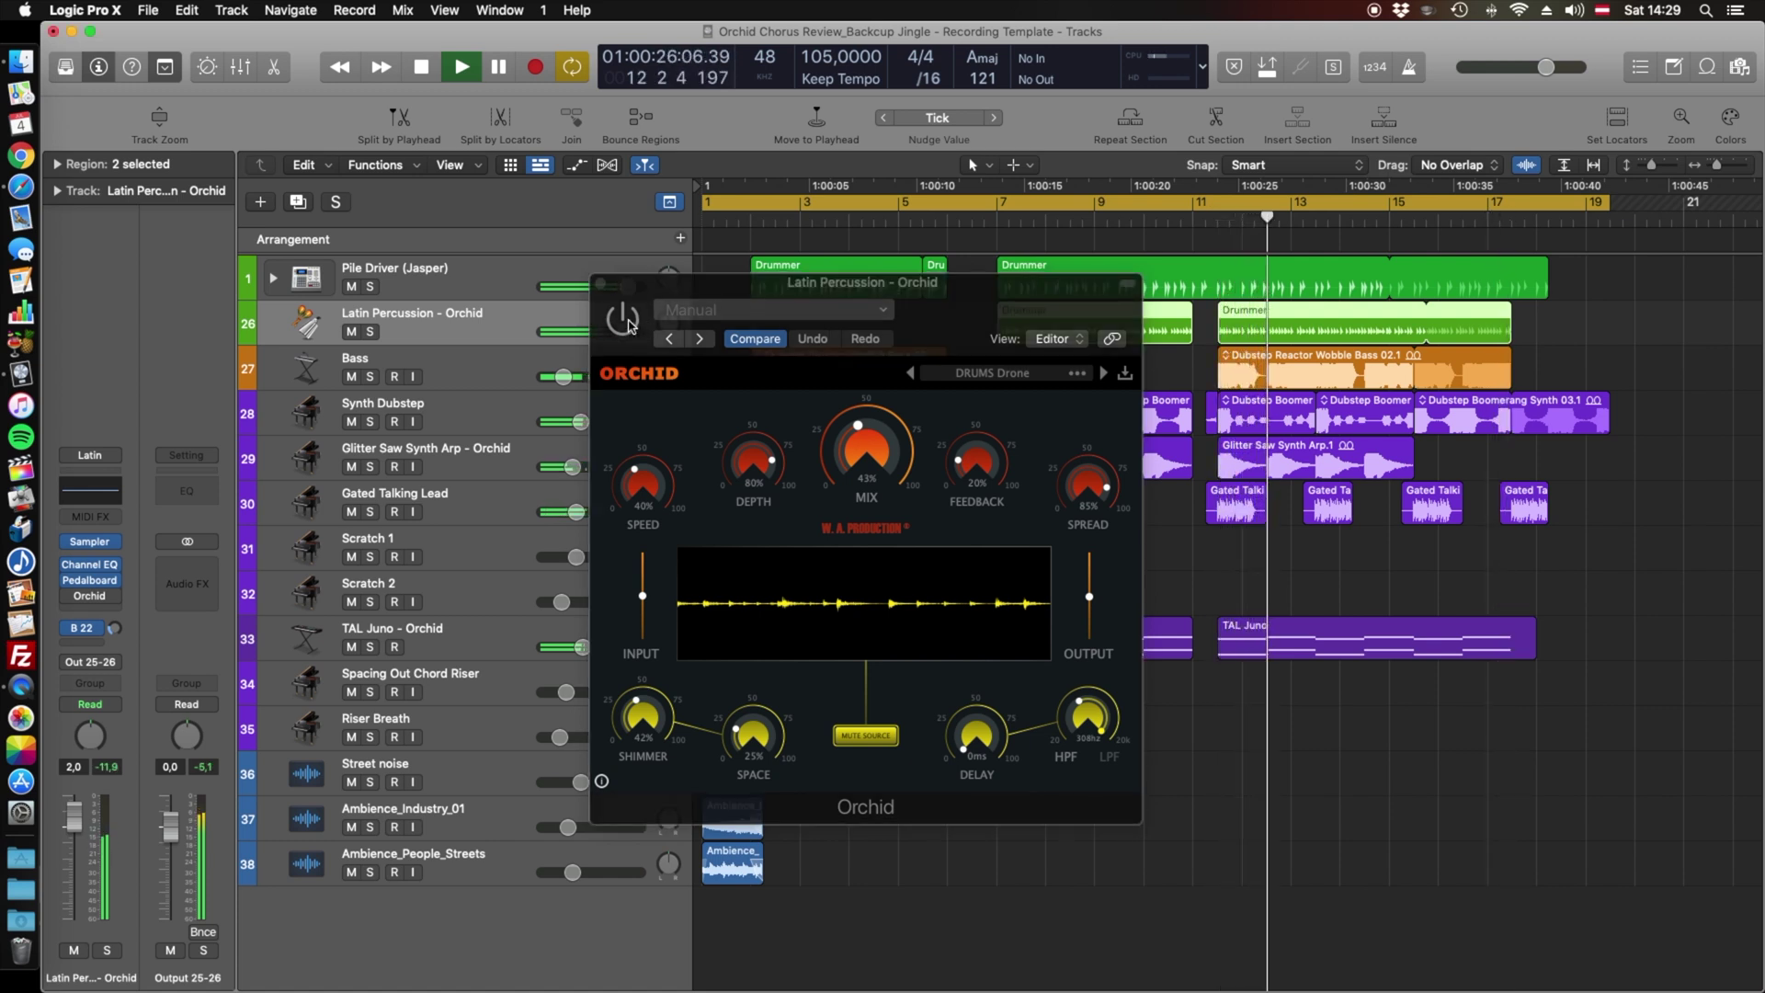
{"action": "left_click", "coordinate": [631, 324]}
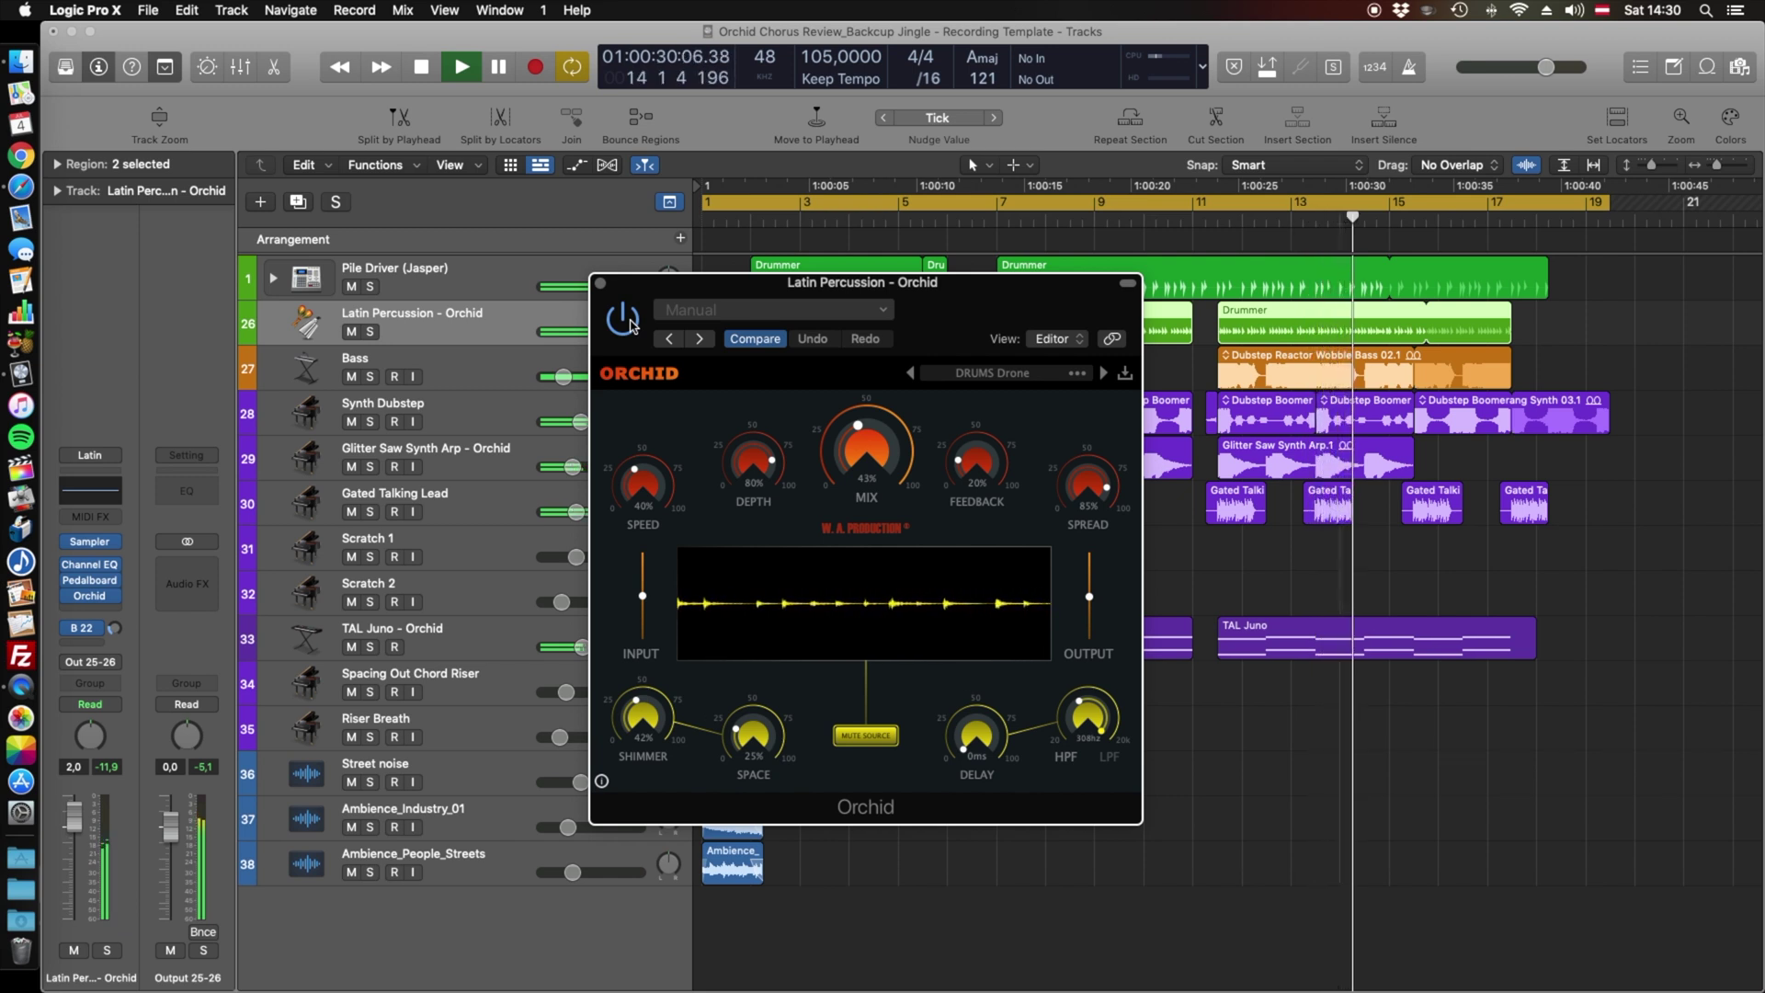
{"action": "key", "text": "space"}
{"action": "left_click", "coordinate": [602, 284]}
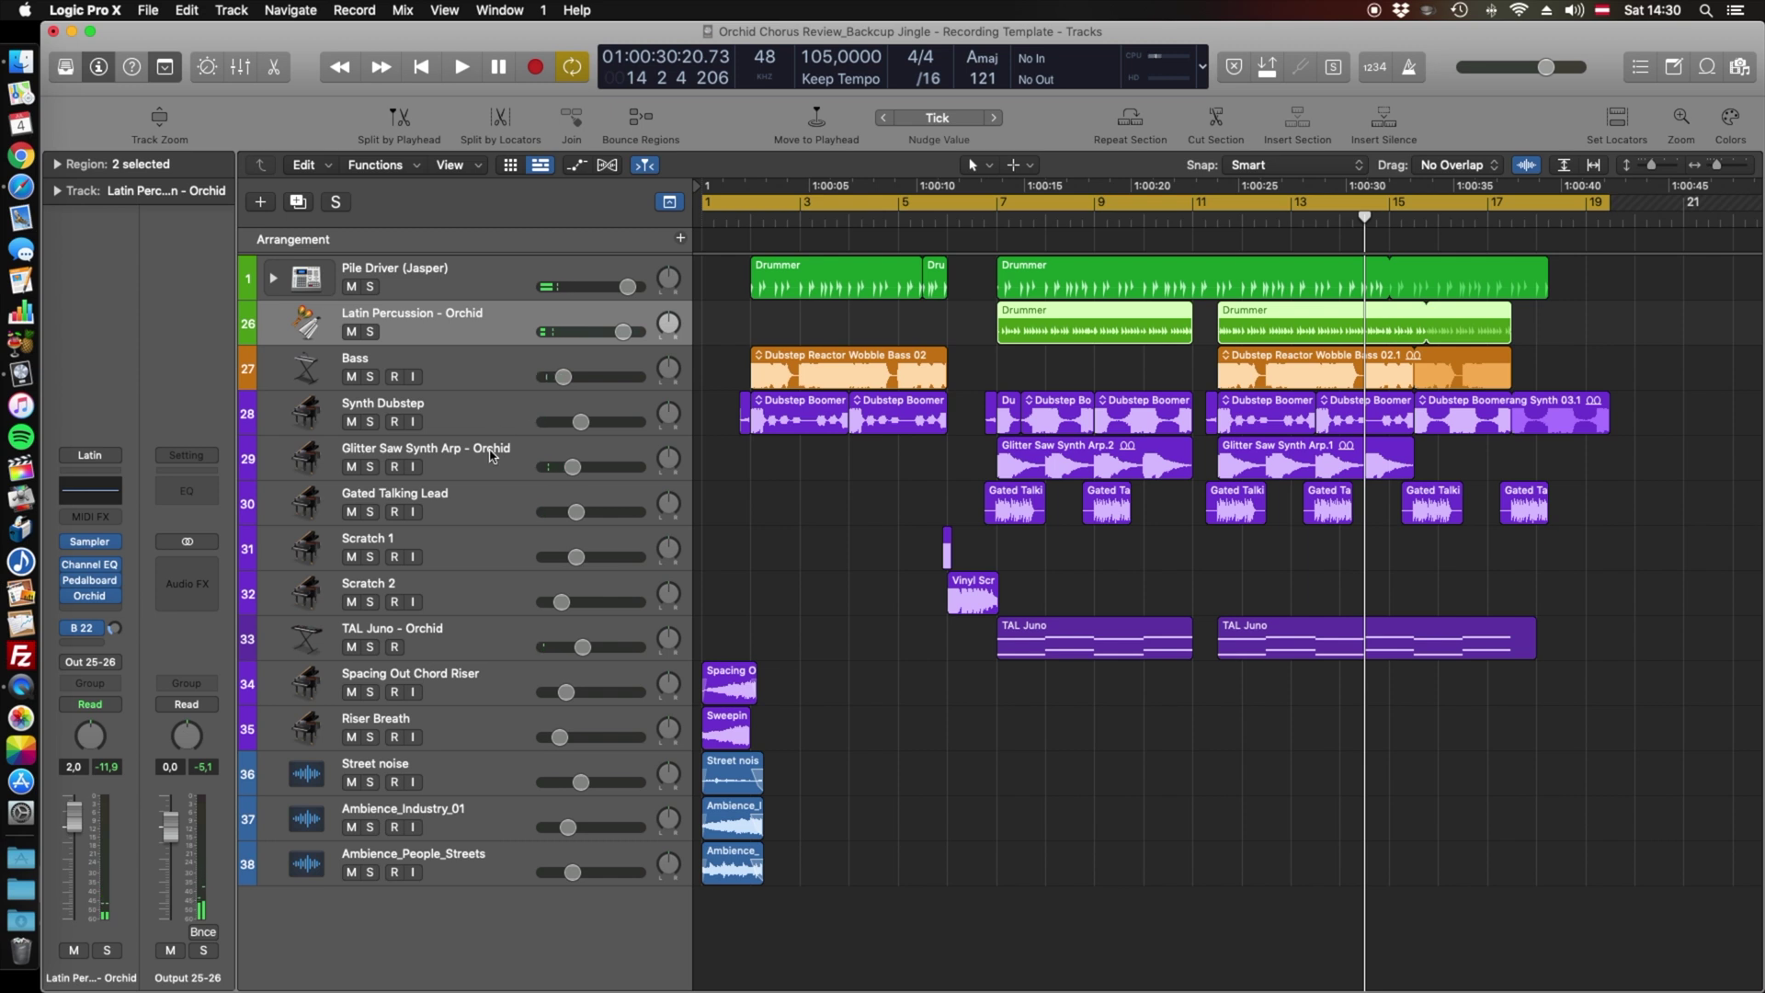
- Set the cycle range from bar 7 to the end of the last Glitter Saw Synth Arp region and play that track soloed
{"action": "left_click", "coordinate": [492, 456]}
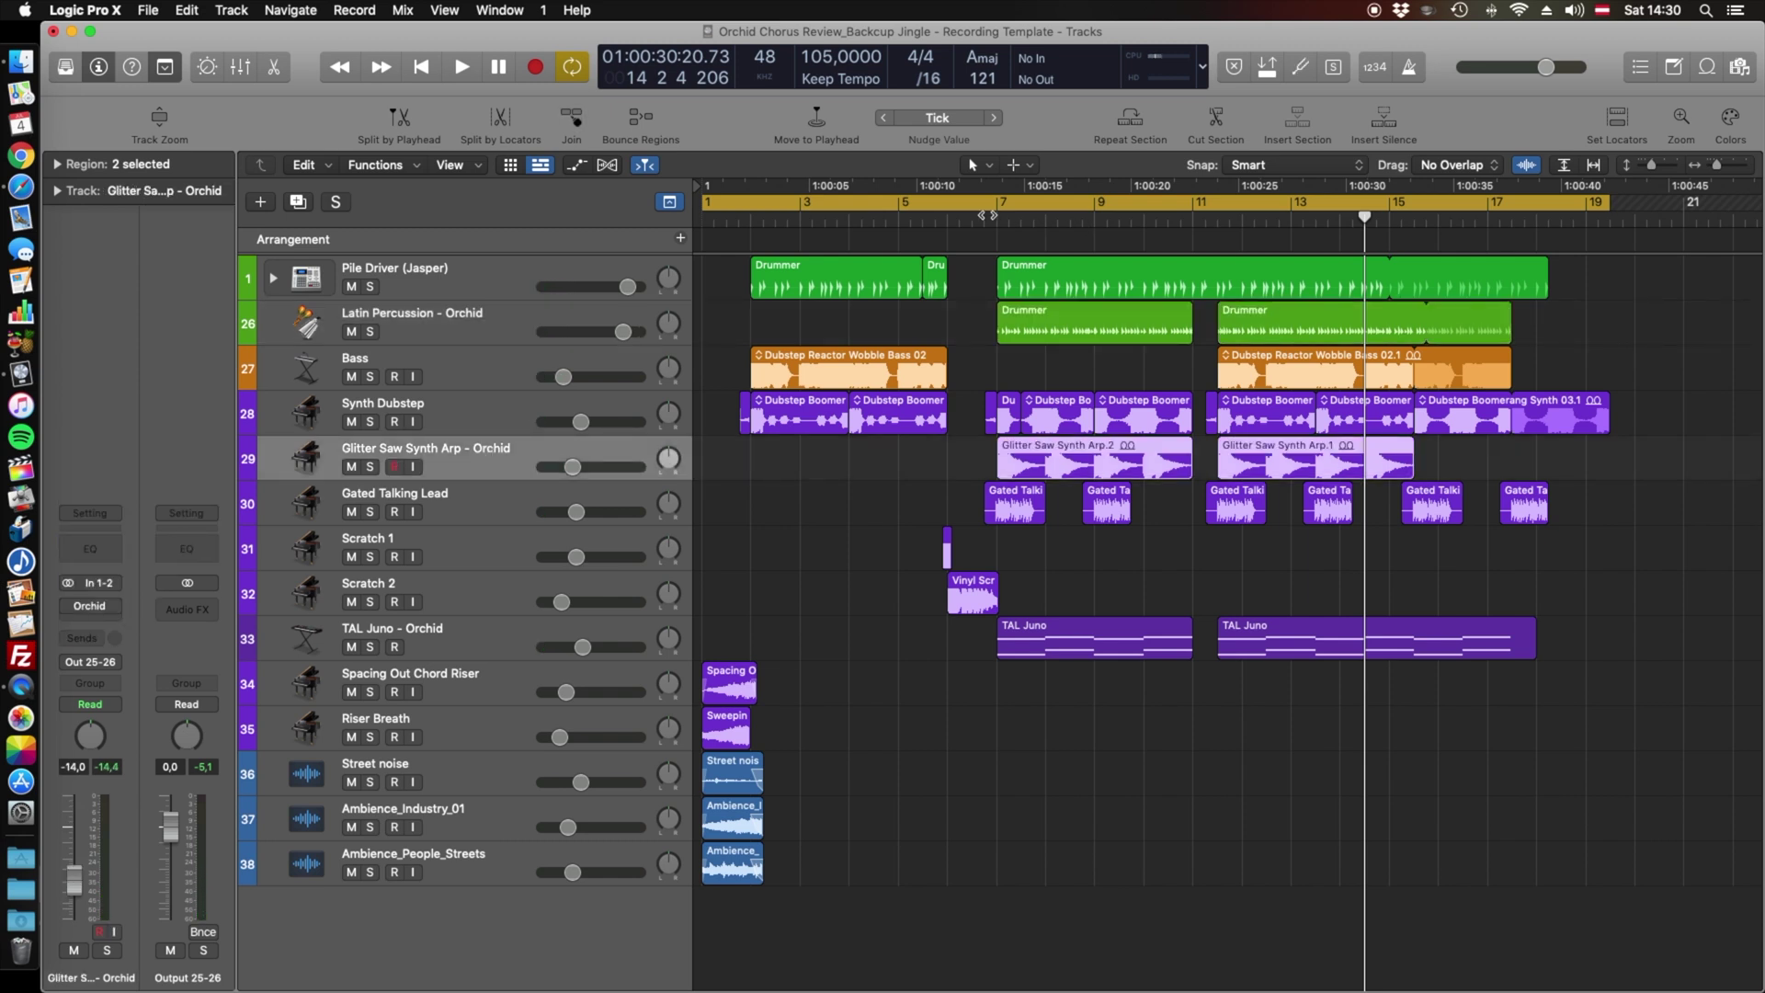
{"action": "left_click", "coordinate": [991, 204]}
{"action": "left_click_drag", "start_coordinate": [997, 204], "coordinate": [1412, 202]}
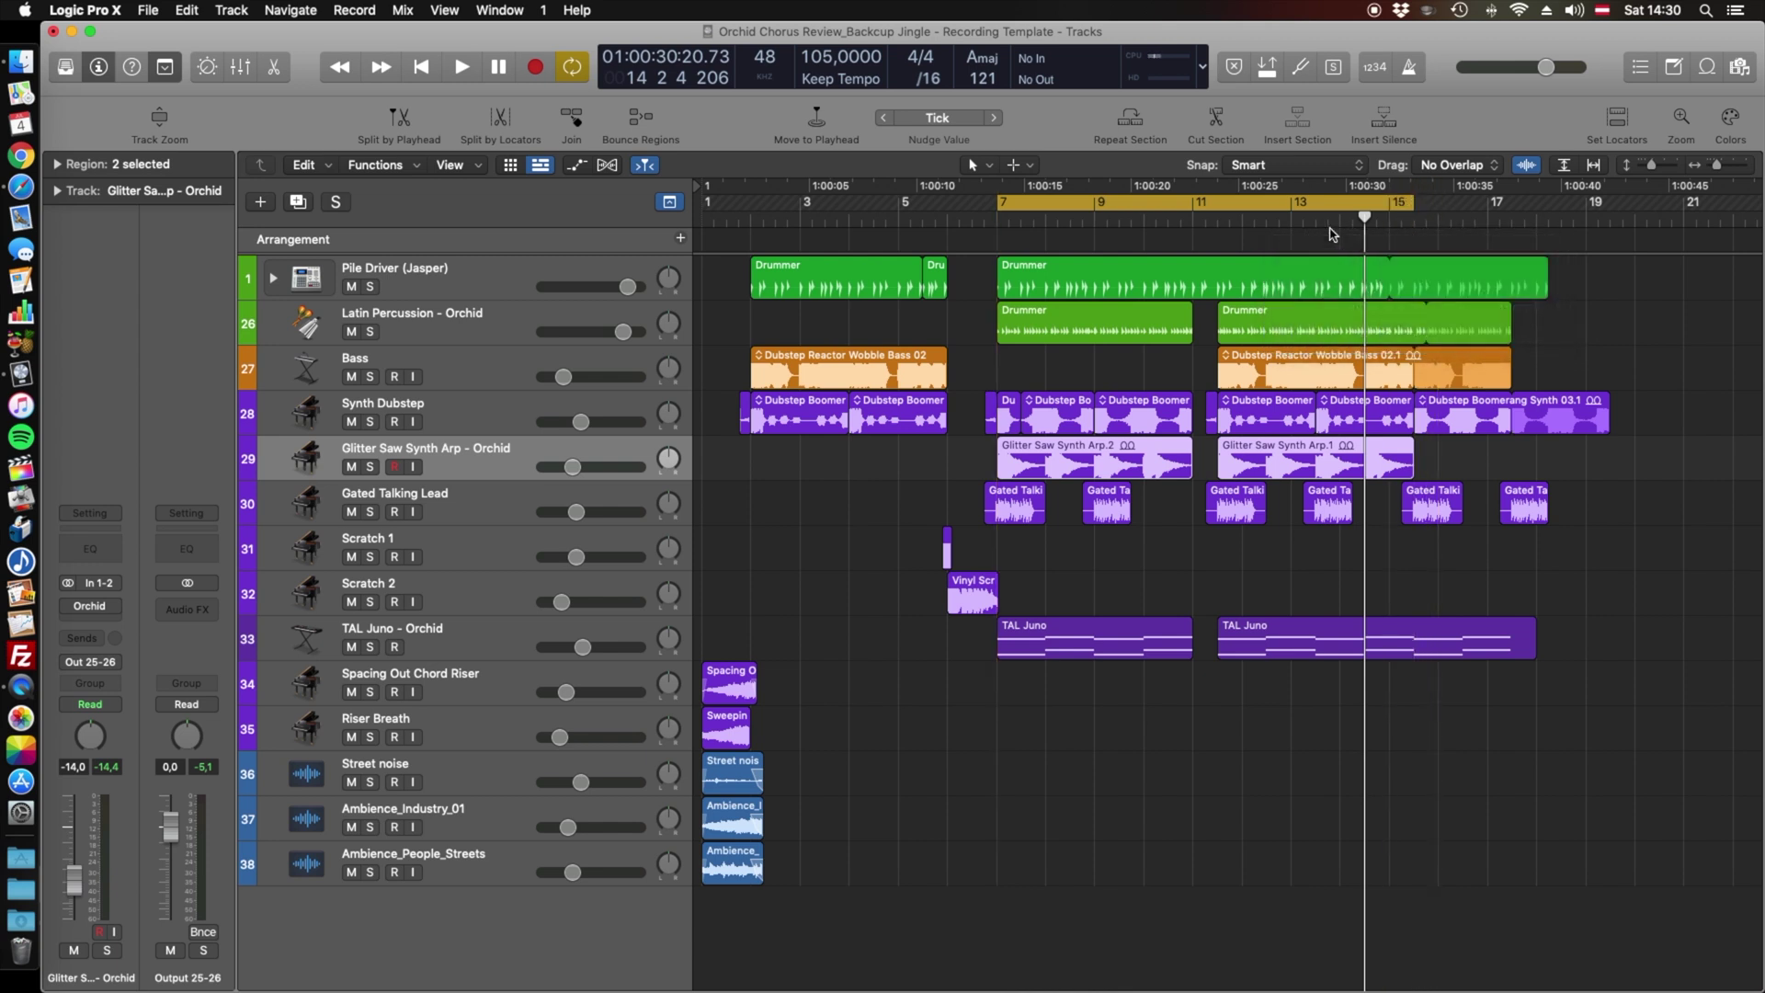
{"action": "key", "text": "space"}
{"action": "left_click", "coordinate": [368, 467]}
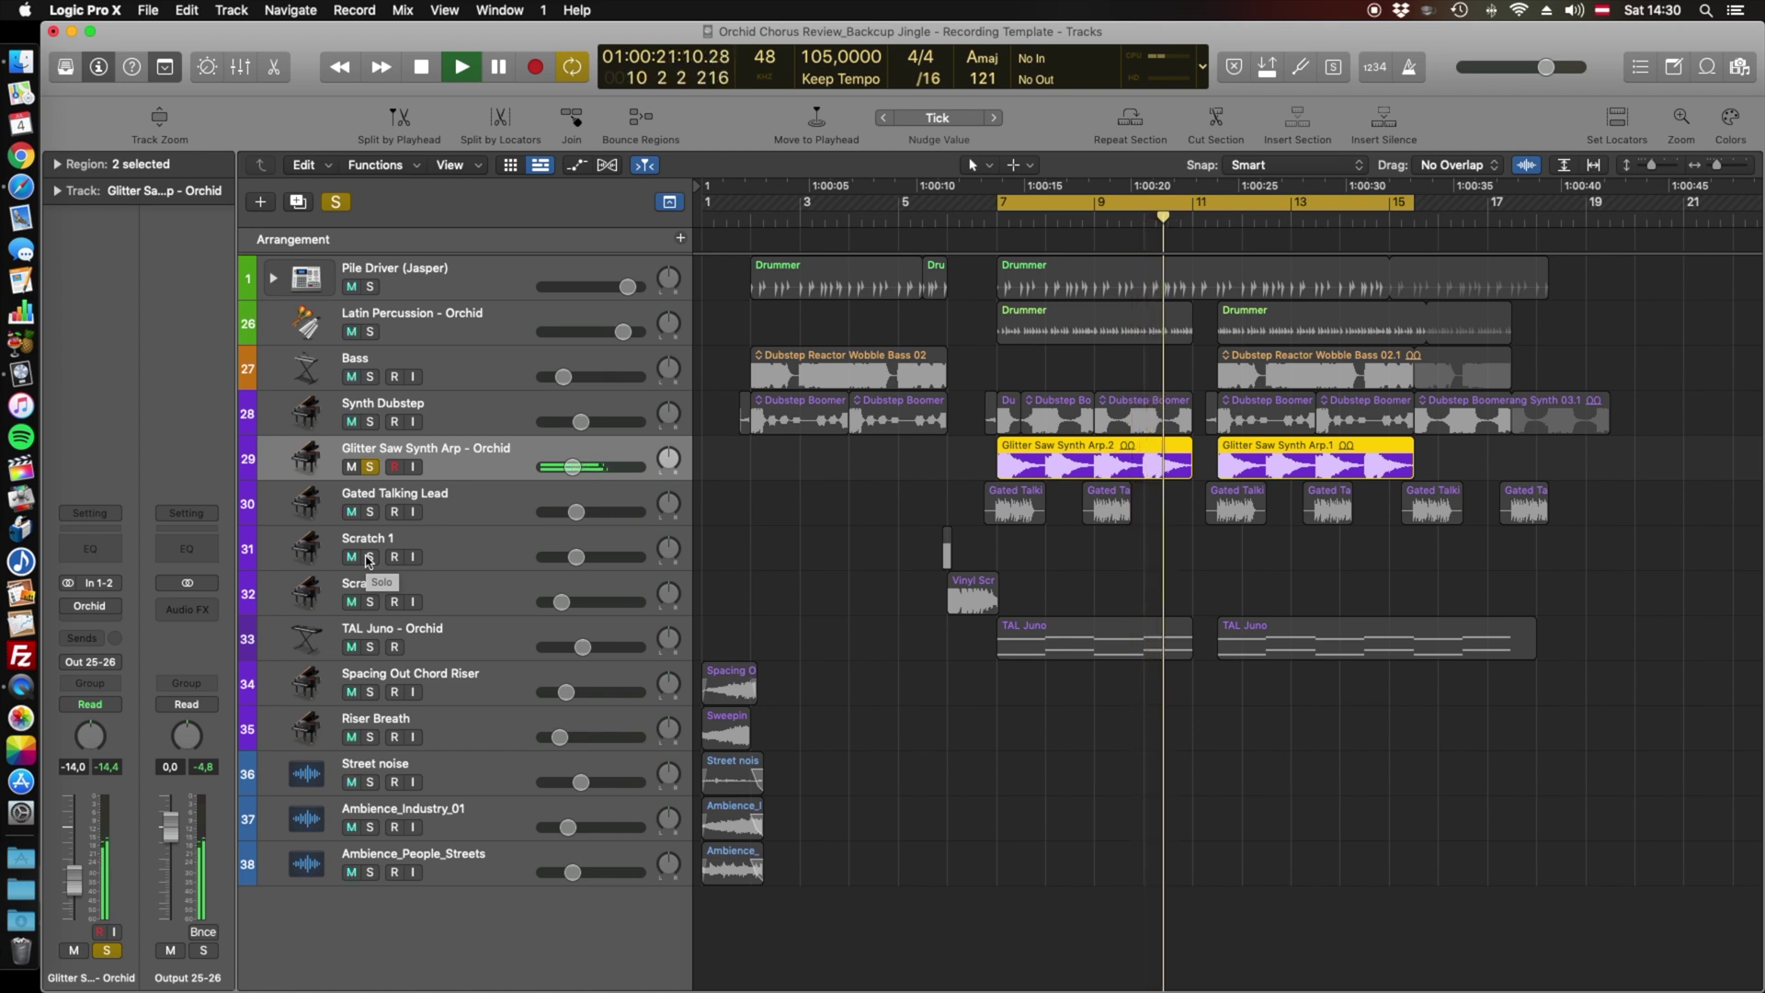
- Open Orchid on the soloed Glitter Saw Synth Arp, reposition its window, and audition the track with Orchid active
{"action": "key", "text": "space"}
{"action": "left_click", "coordinate": [91, 606]}
{"action": "left_click_drag", "start_coordinate": [994, 246], "coordinate": [888, 267]}
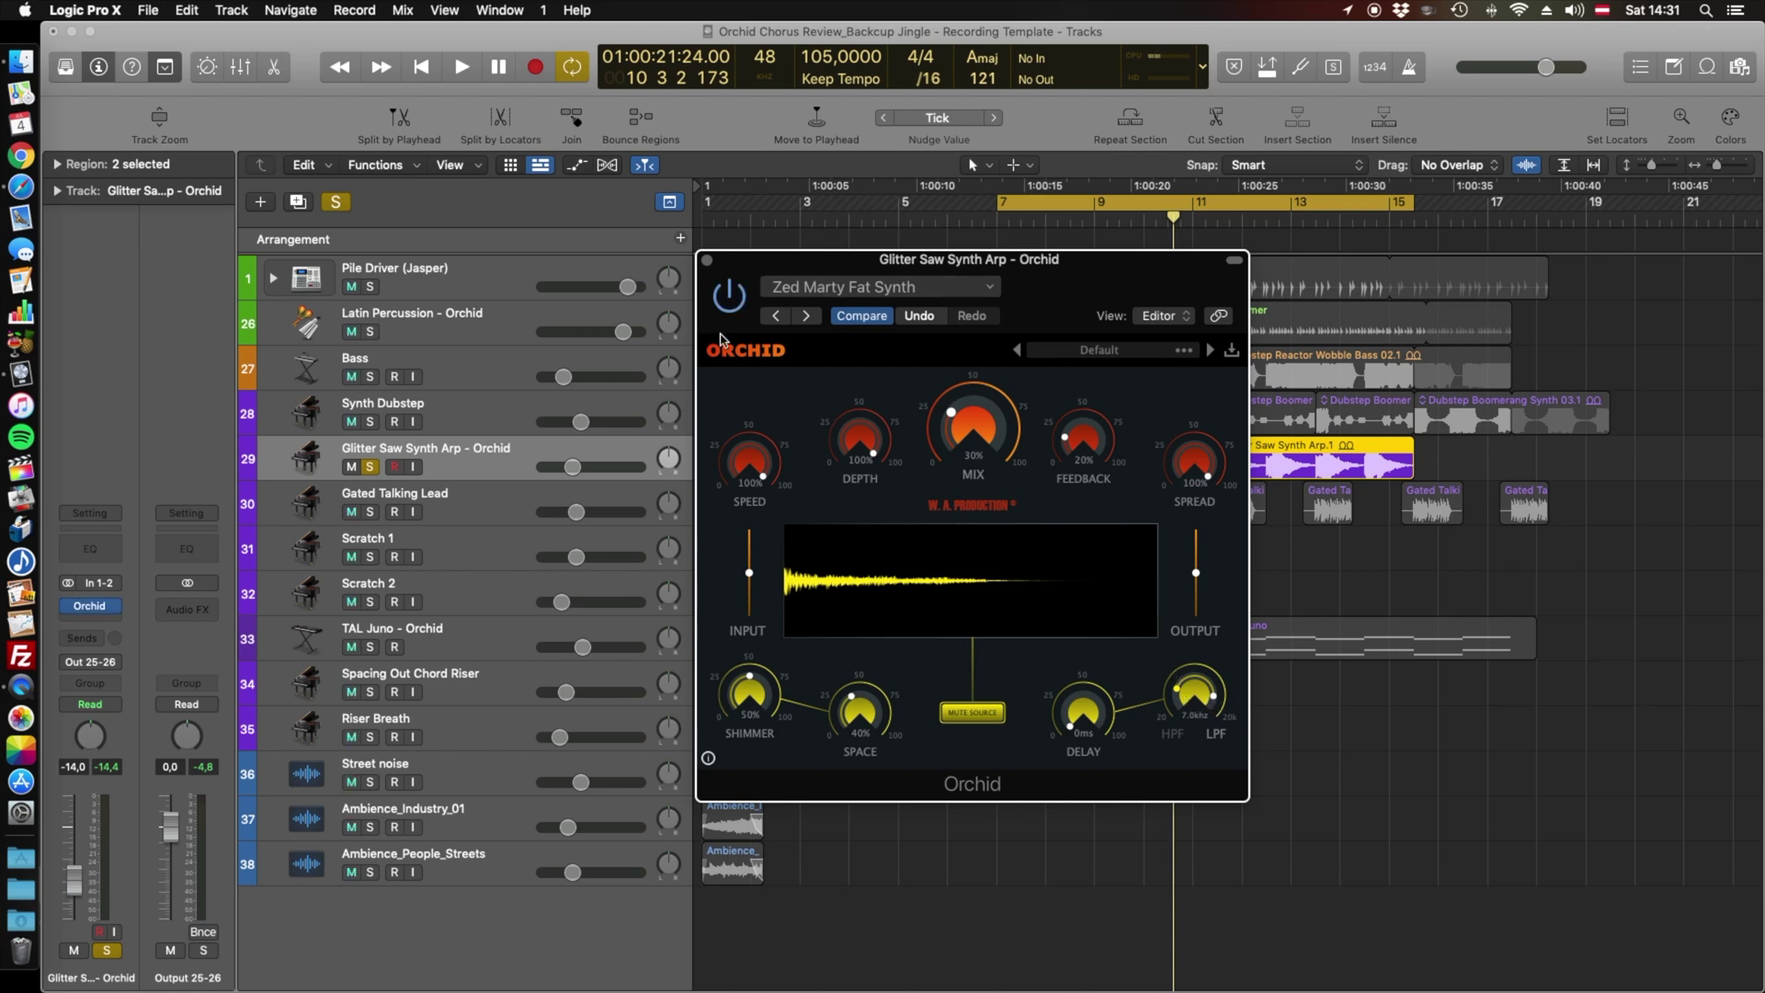
{"action": "key", "text": "space"}
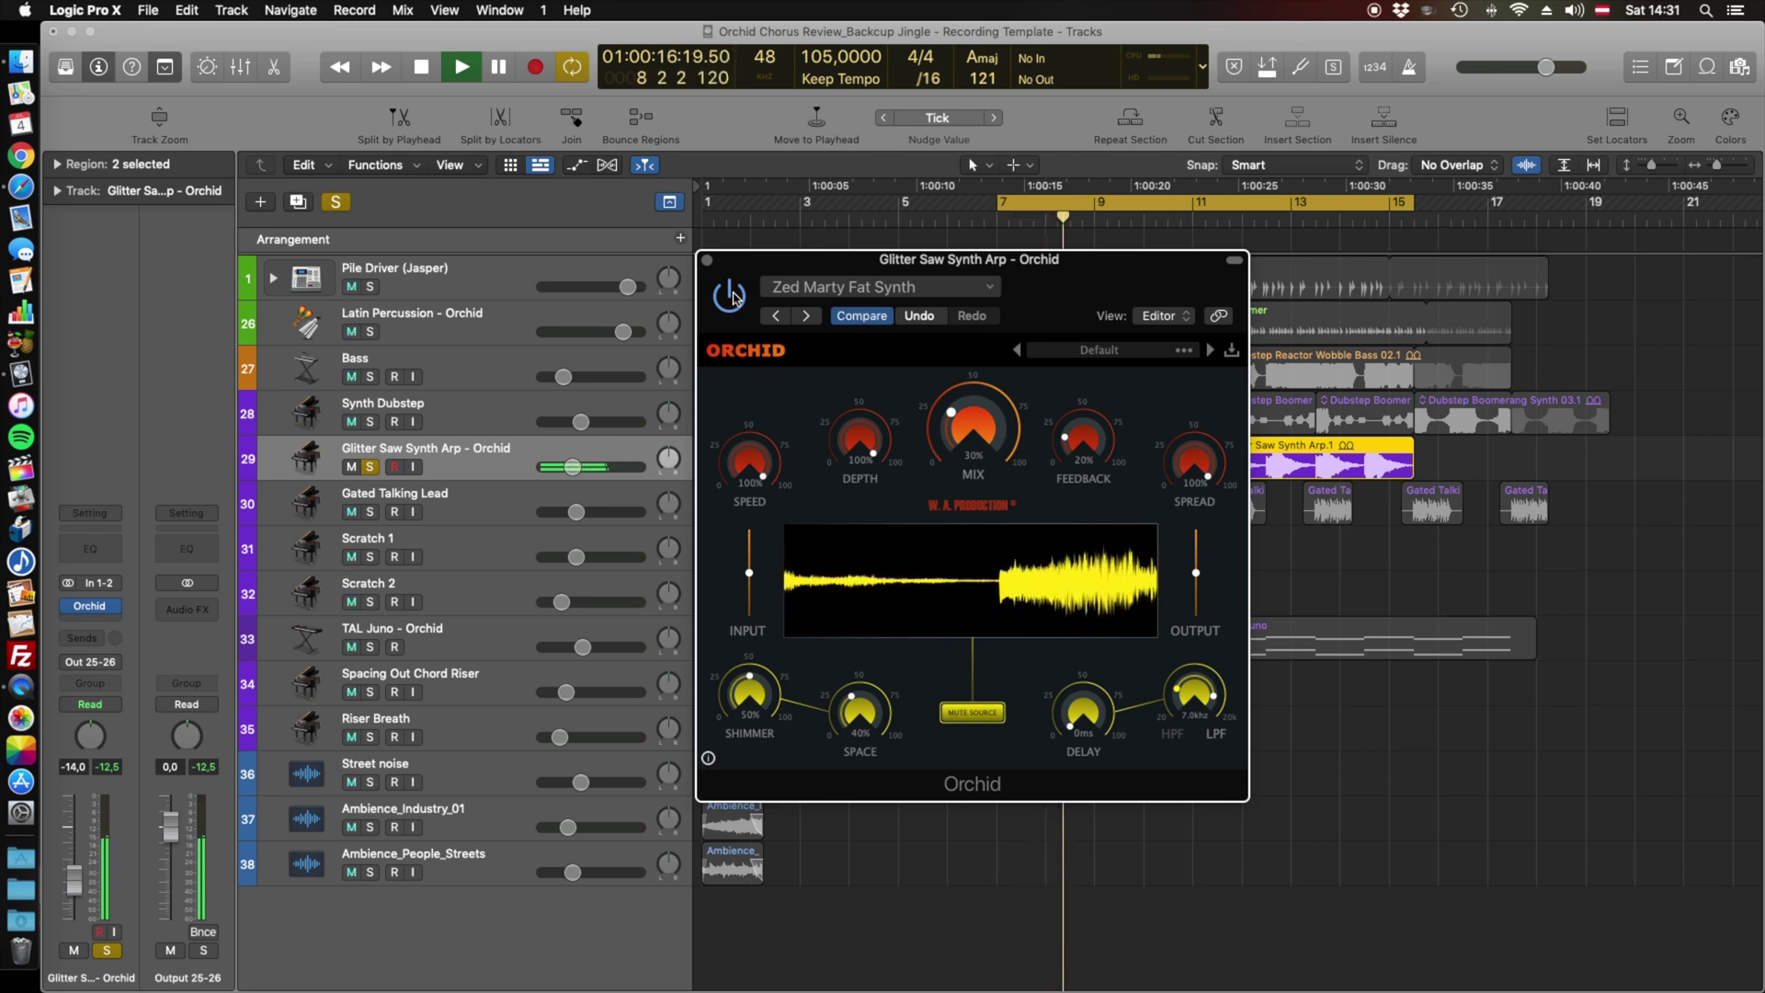
- Unsolo Glitter Saw Synth Arp and compare Orchid bypassed and active within the full mix, leaving it on
{"action": "left_click", "coordinate": [370, 466]}
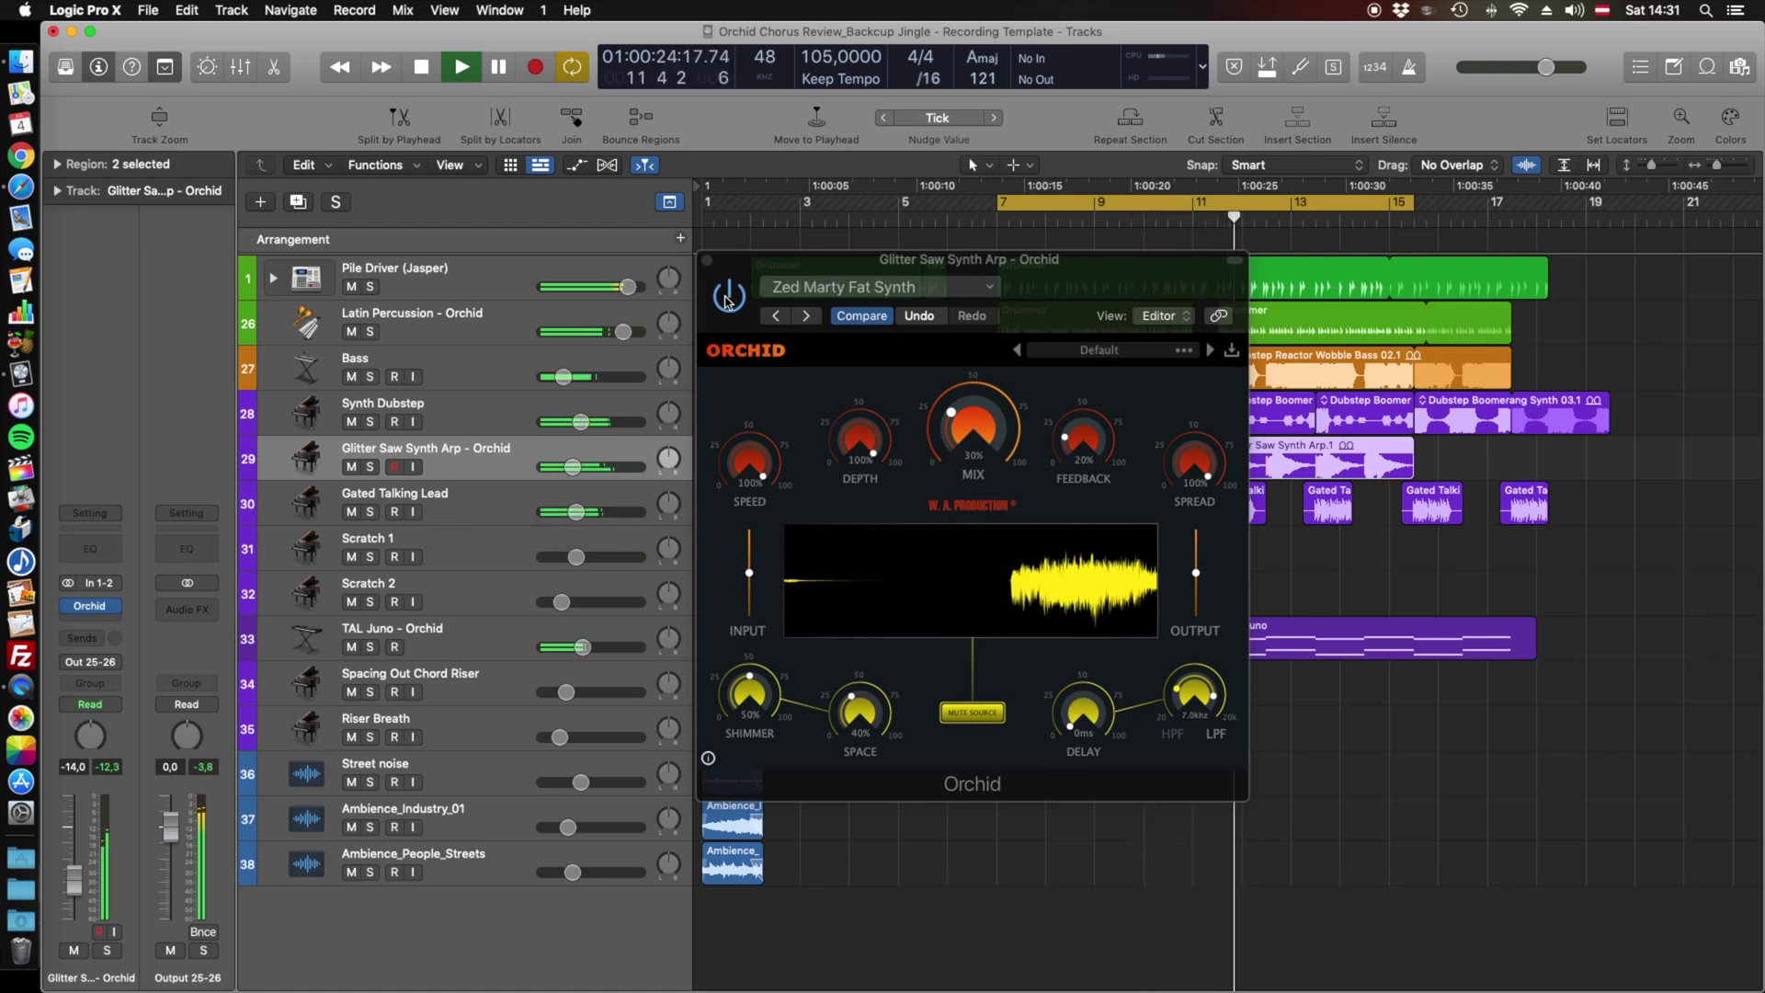
{"action": "left_click", "coordinate": [718, 322]}
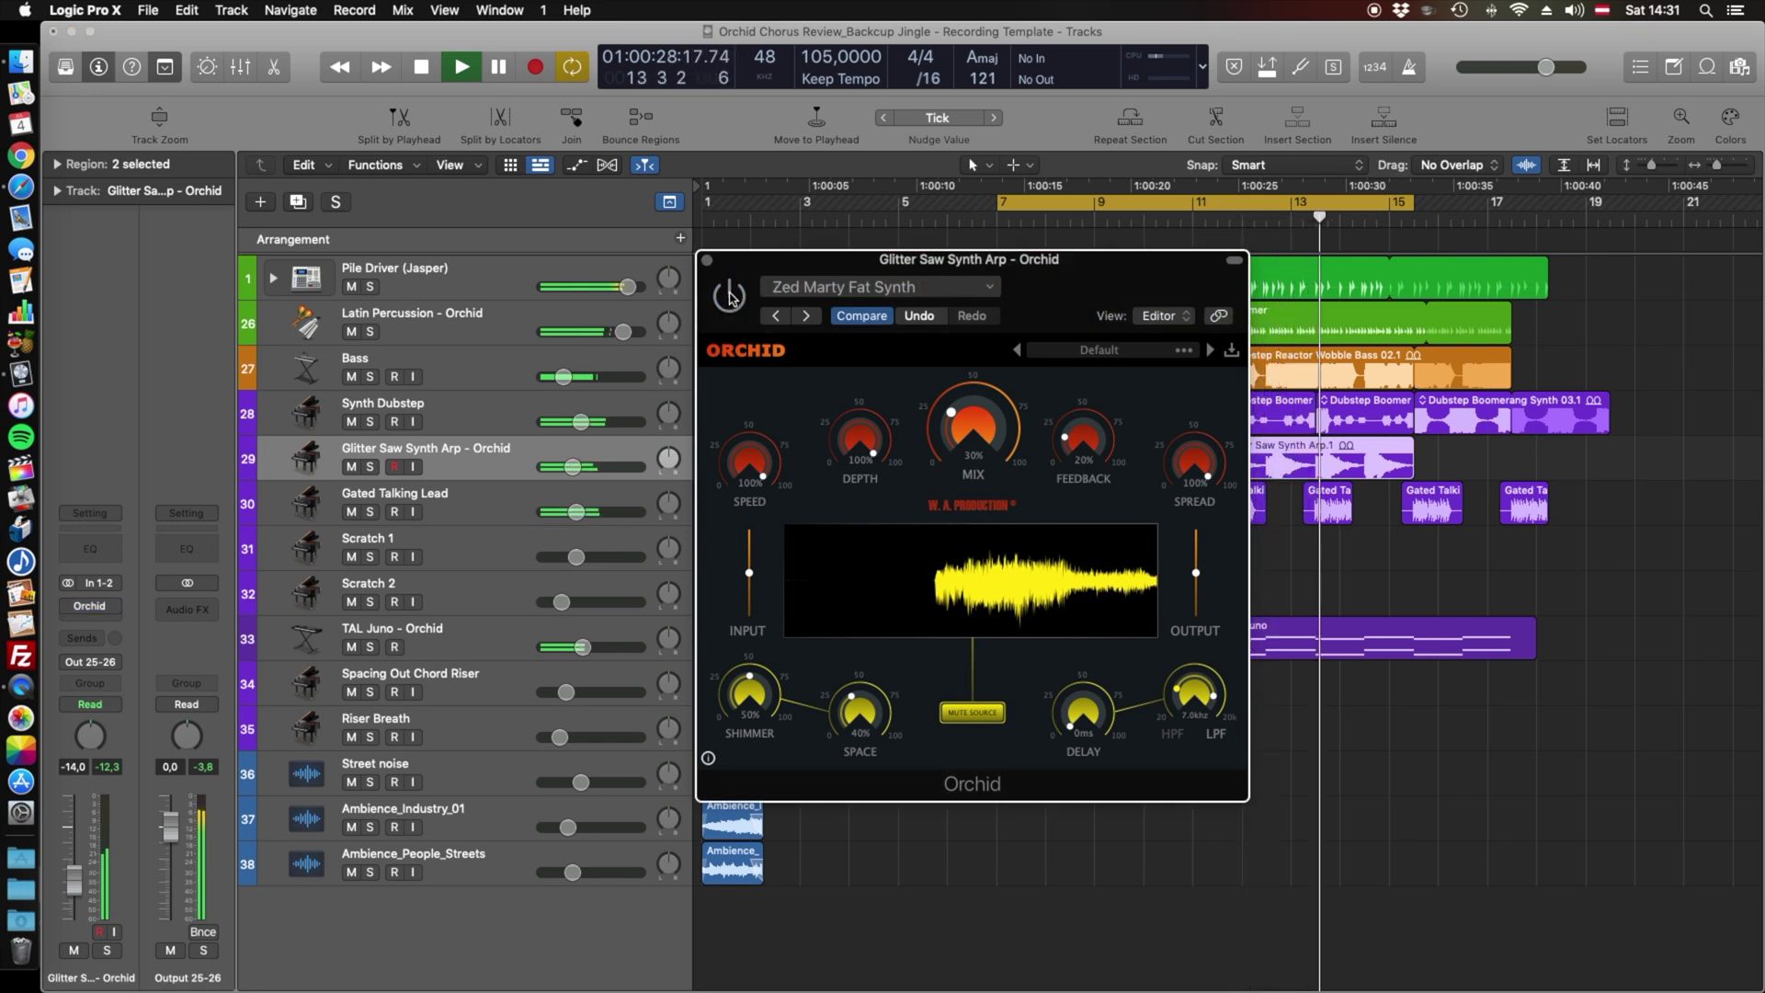
{"action": "left_click", "coordinate": [730, 296]}
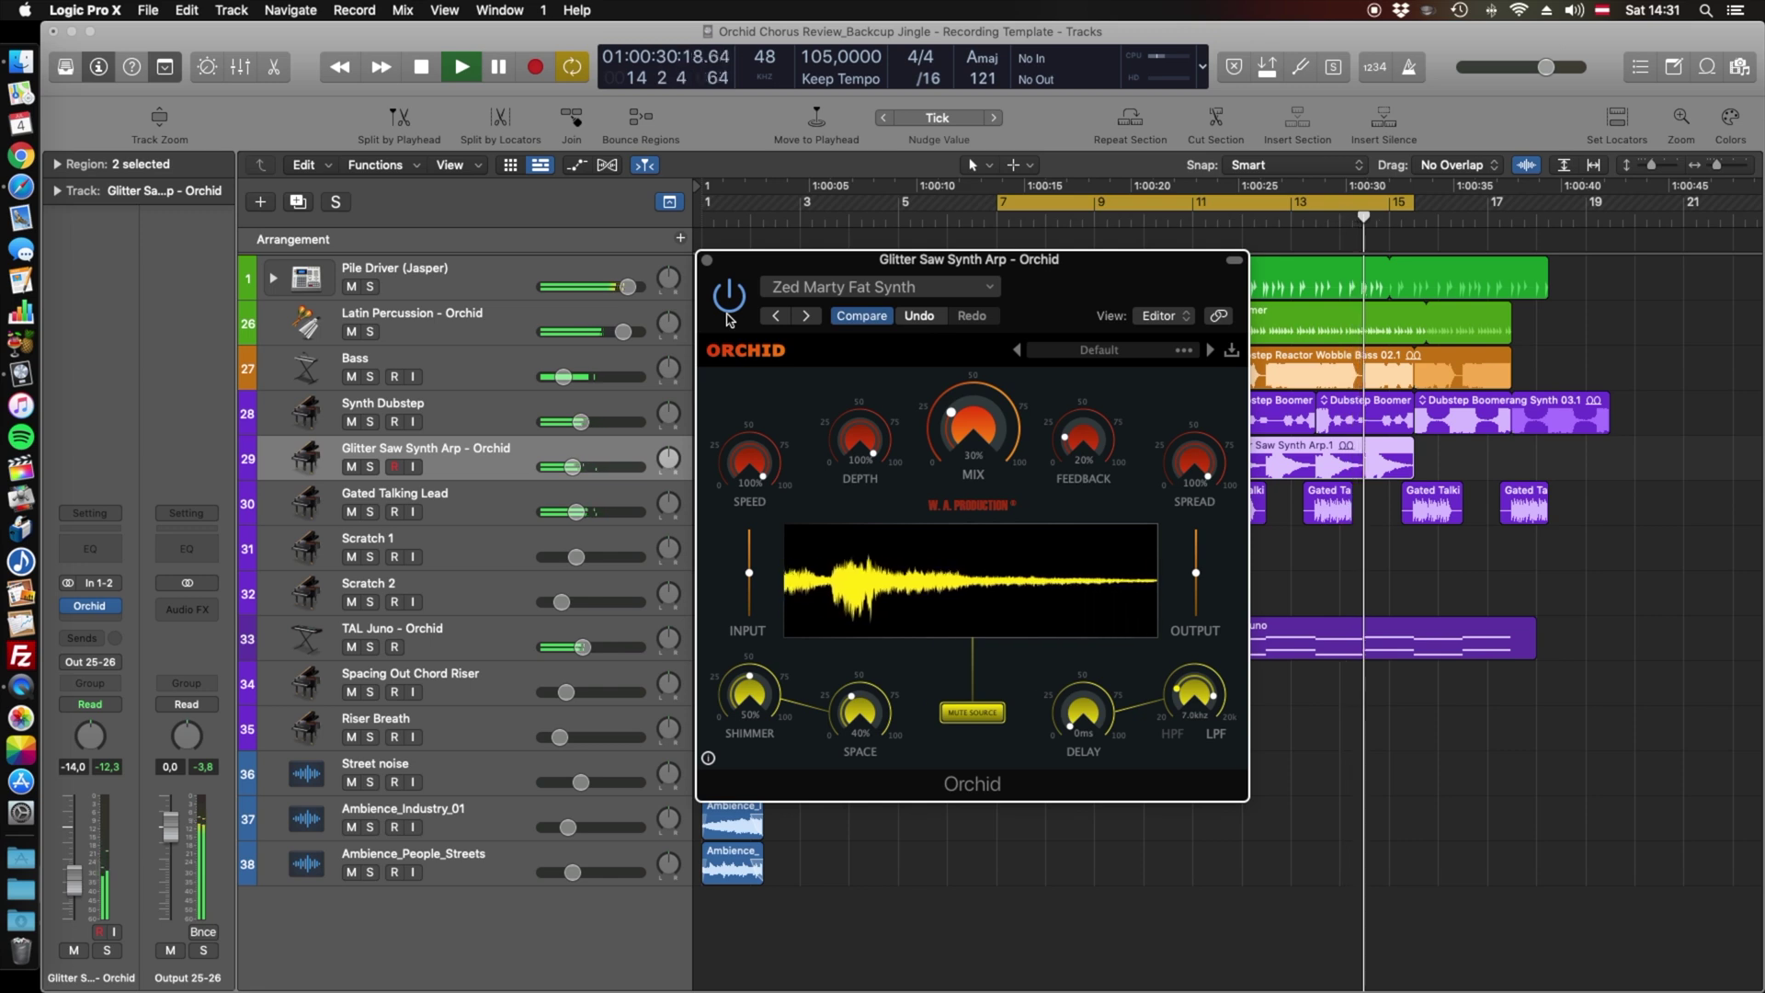